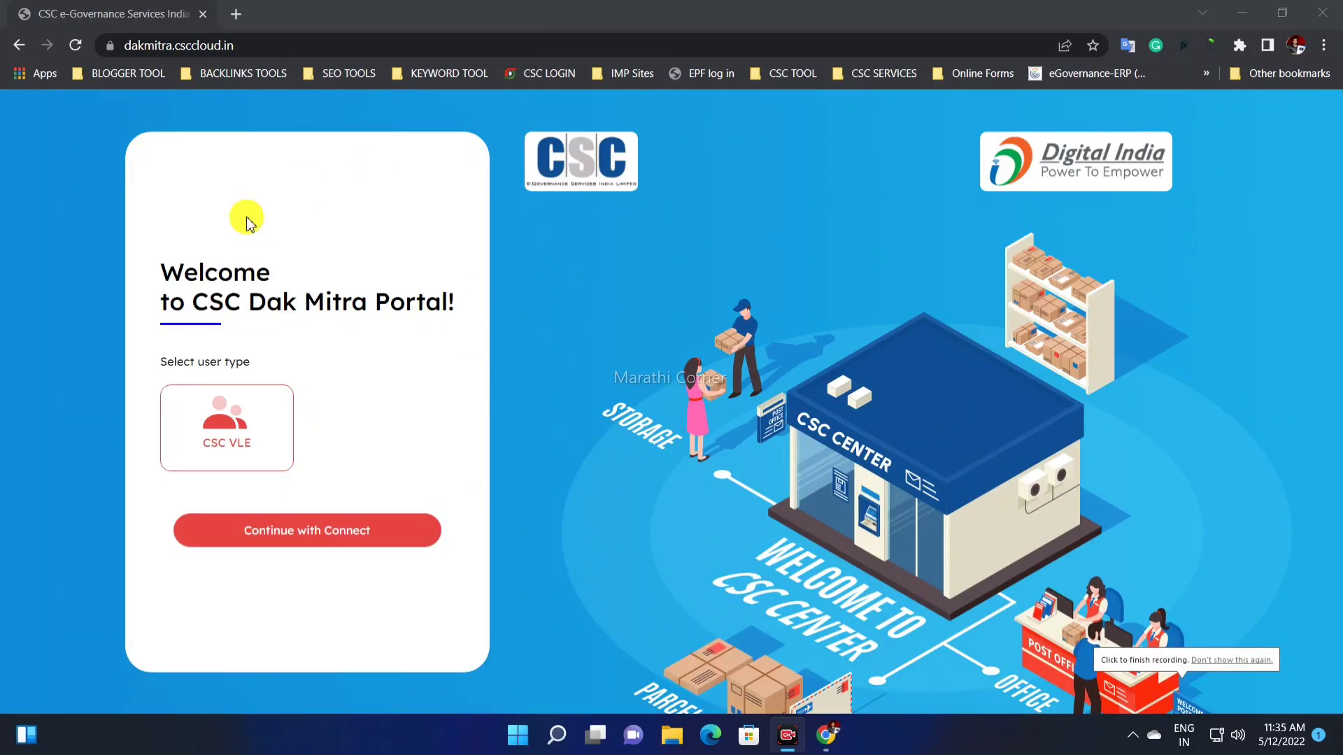
Step: Load dakmitra.csccloud.in and log in through Digital Seva Connect, authorizing dakmitra to use the account
{"action": "left_click", "coordinate": [140, 45]}
{"action": "key", "text": "Return"}
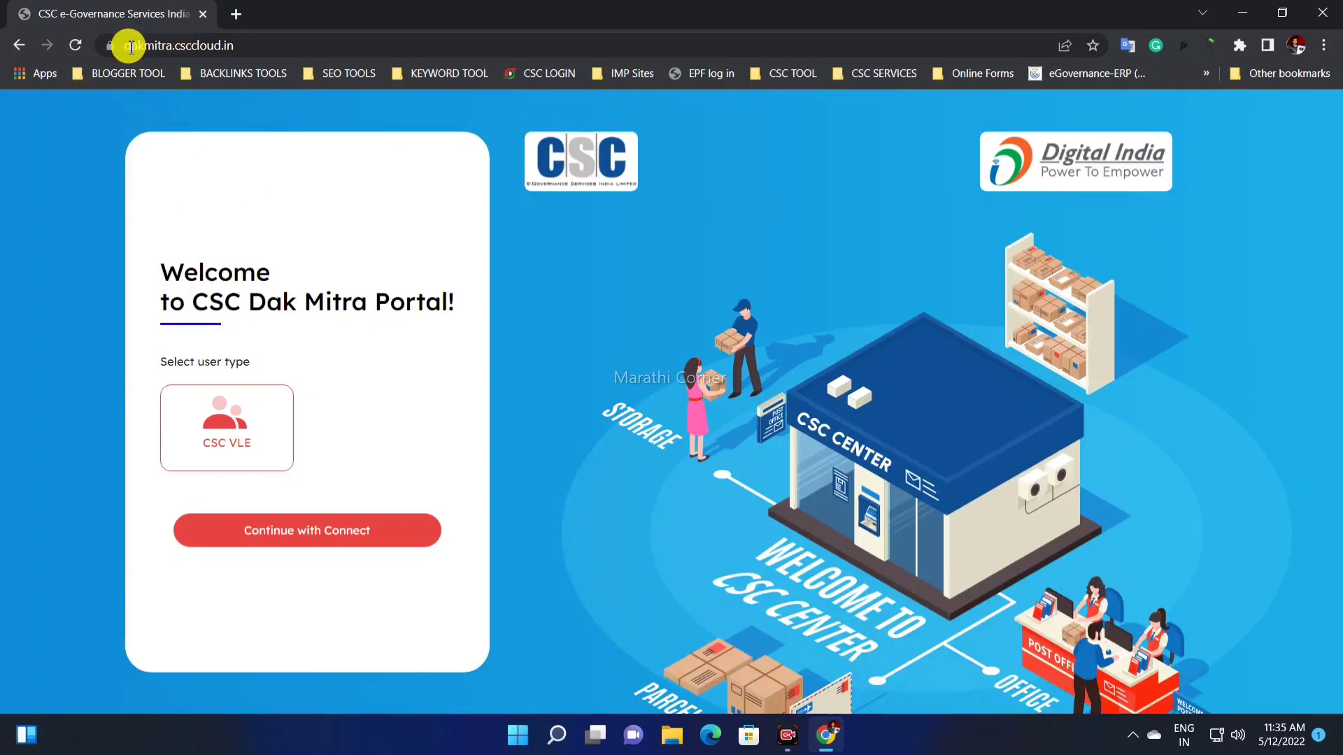
{"action": "left_click", "coordinate": [132, 42]}
{"action": "left_click", "coordinate": [264, 198]}
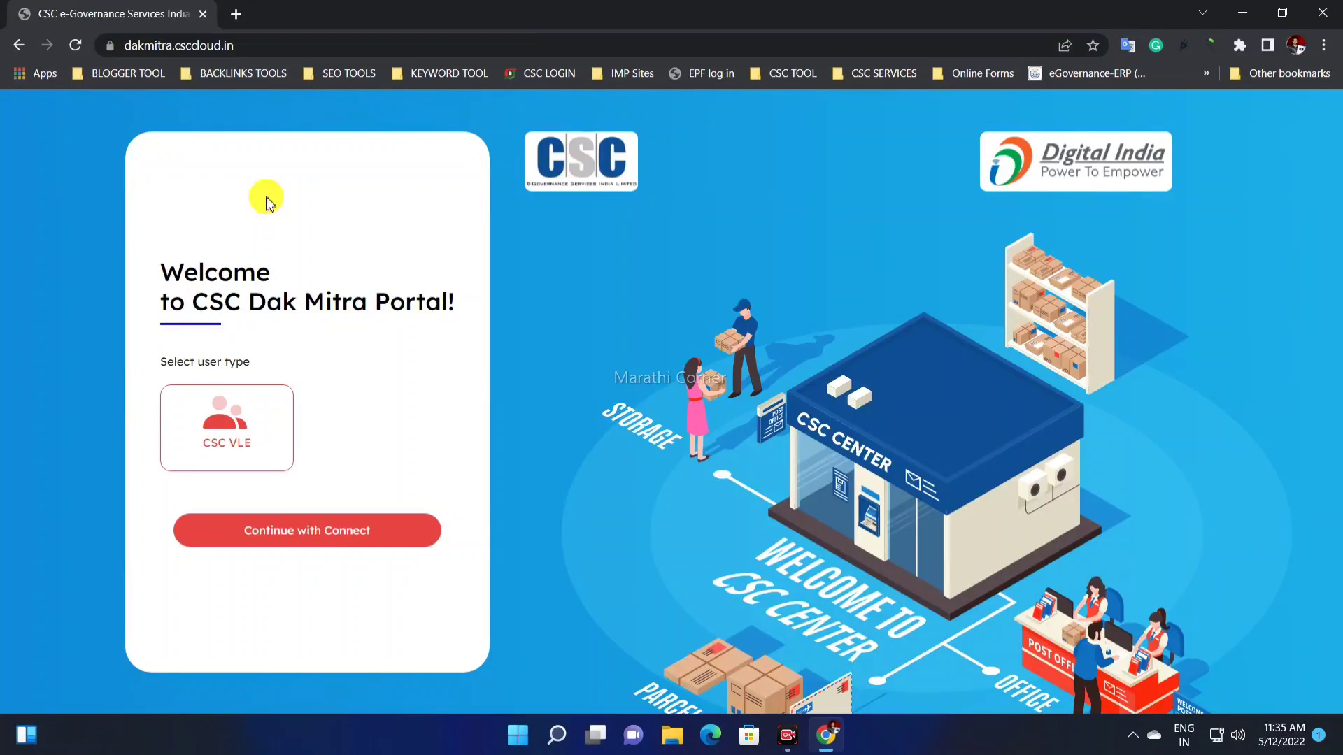
{"action": "left_click_drag", "start_coordinate": [161, 279], "coordinate": [324, 327]}
{"action": "left_click", "coordinate": [363, 340]}
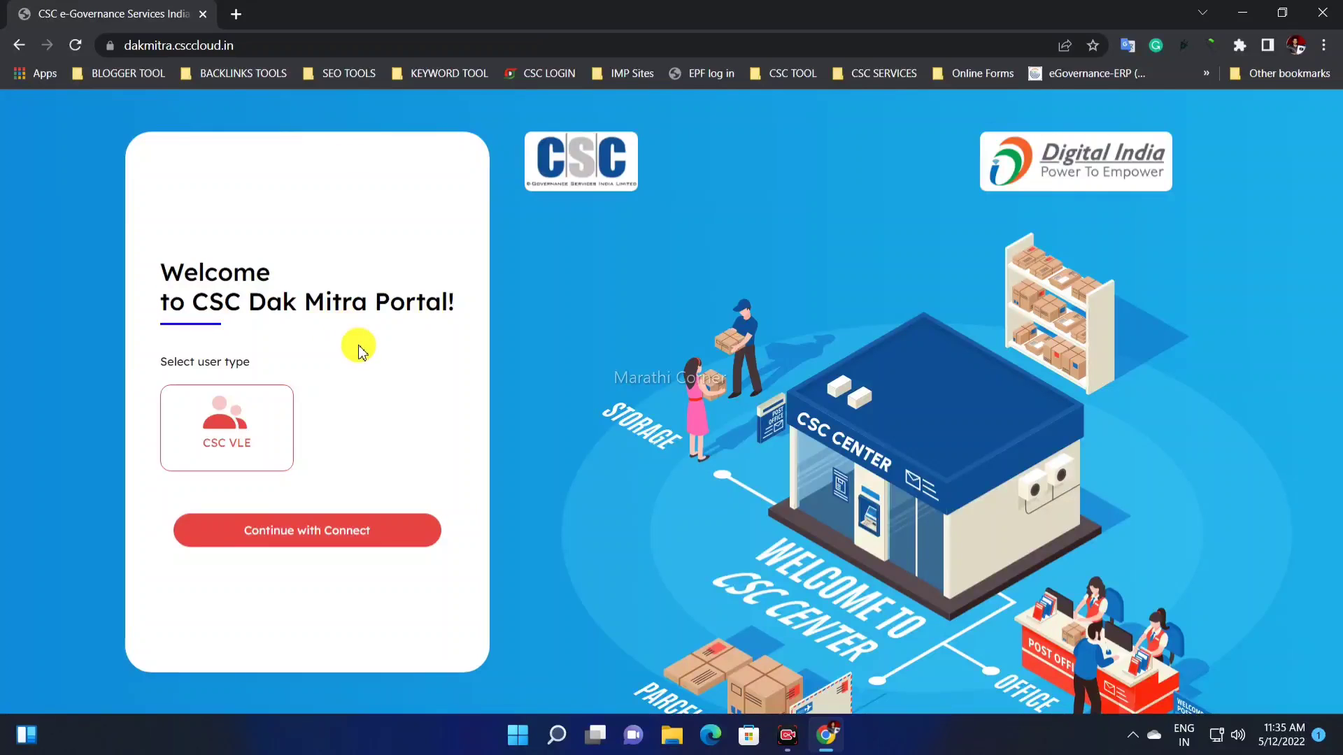
{"action": "left_click", "coordinate": [309, 541]}
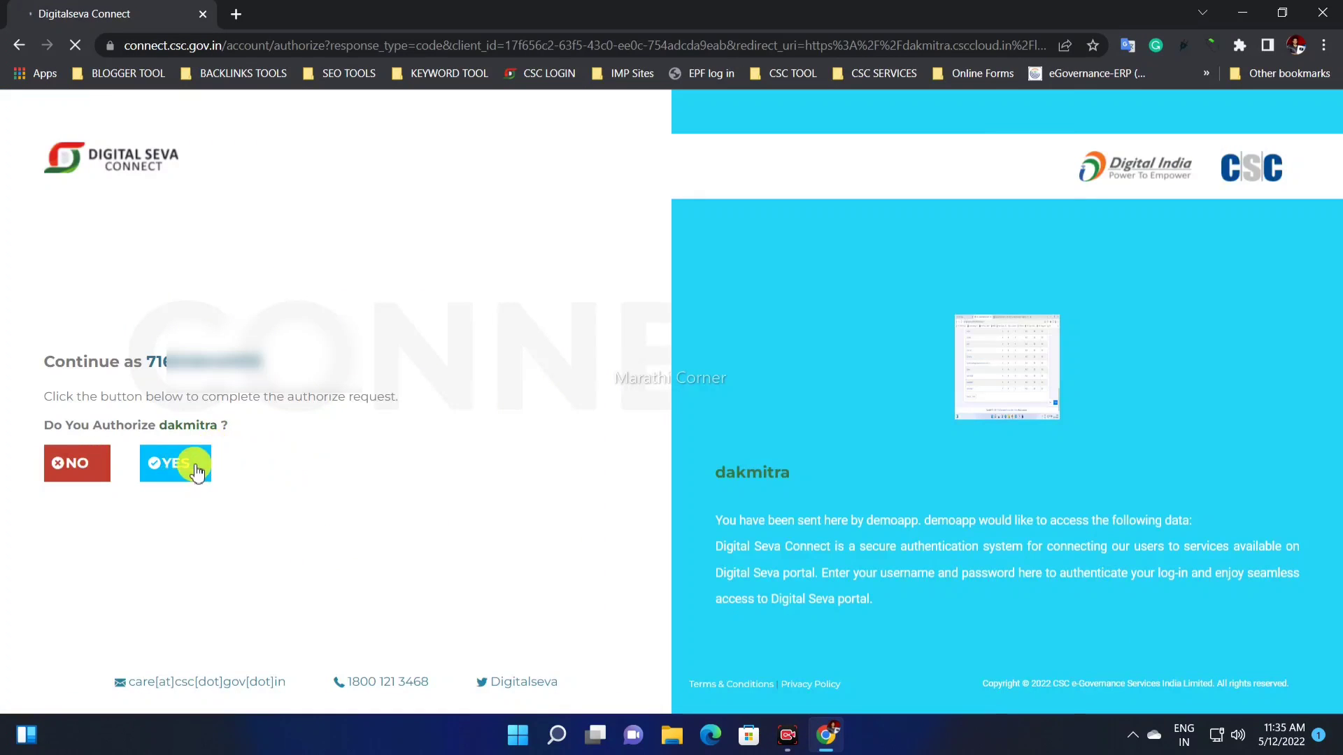
{"action": "left_click", "coordinate": [186, 474]}
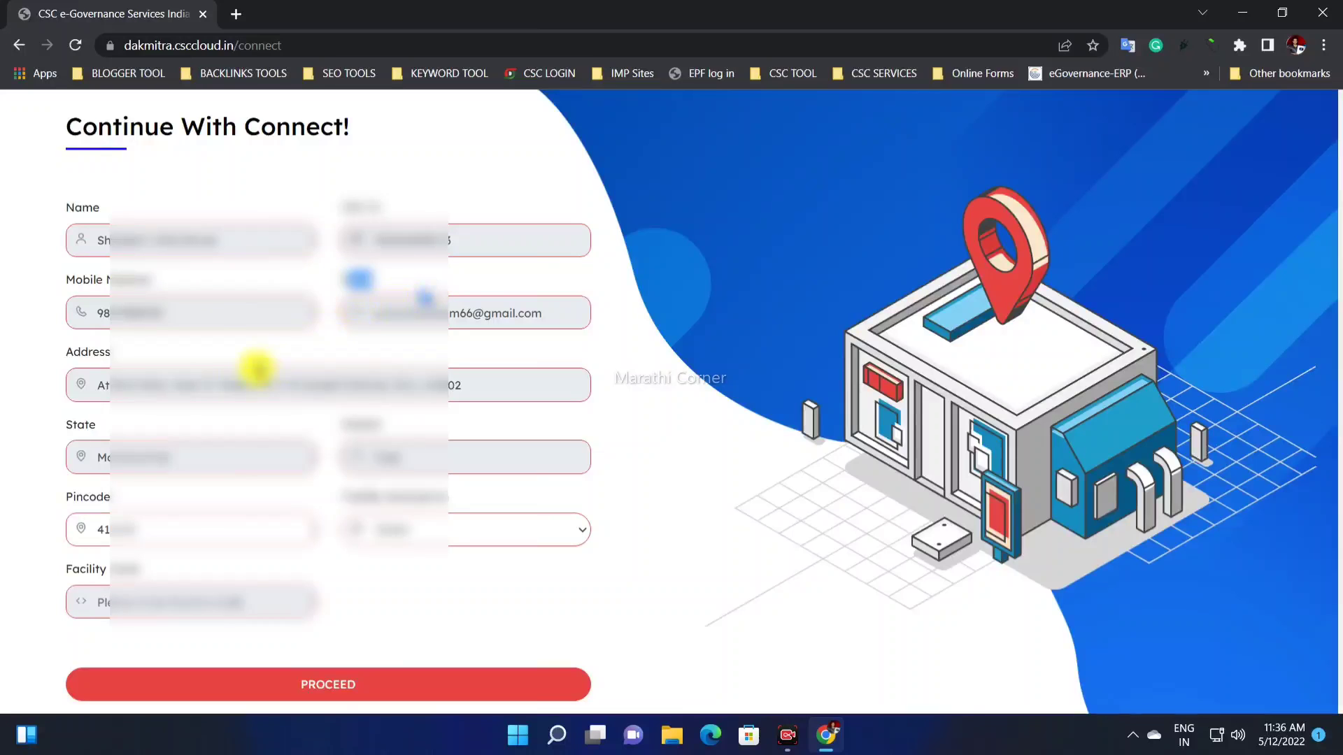
Step: Check the prefilled address and state, choose the post office facility for the pincode, and submit the Connect form
{"action": "left_click_drag", "start_coordinate": [93, 384], "coordinate": [303, 387]}
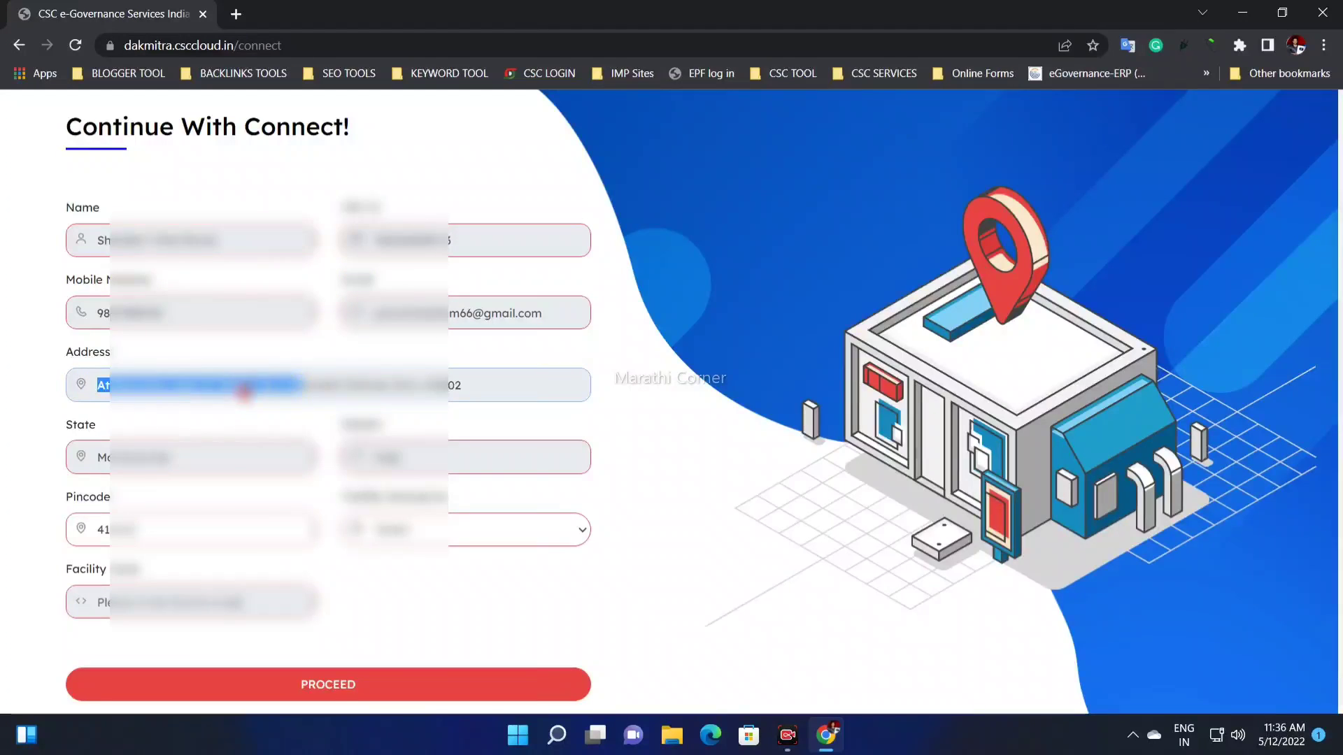
{"action": "left_click", "coordinate": [243, 396]}
{"action": "left_click_drag", "start_coordinate": [98, 463], "coordinate": [165, 462]}
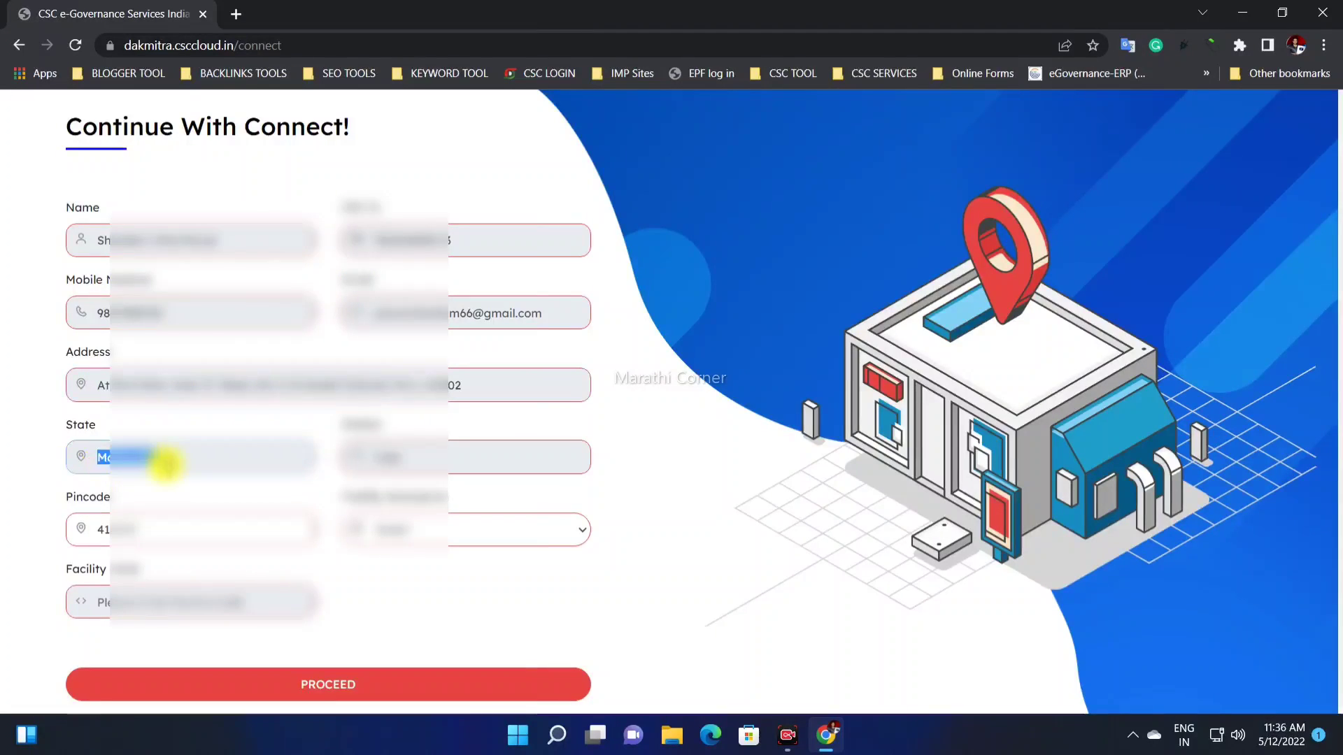
{"action": "left_click", "coordinate": [198, 463]}
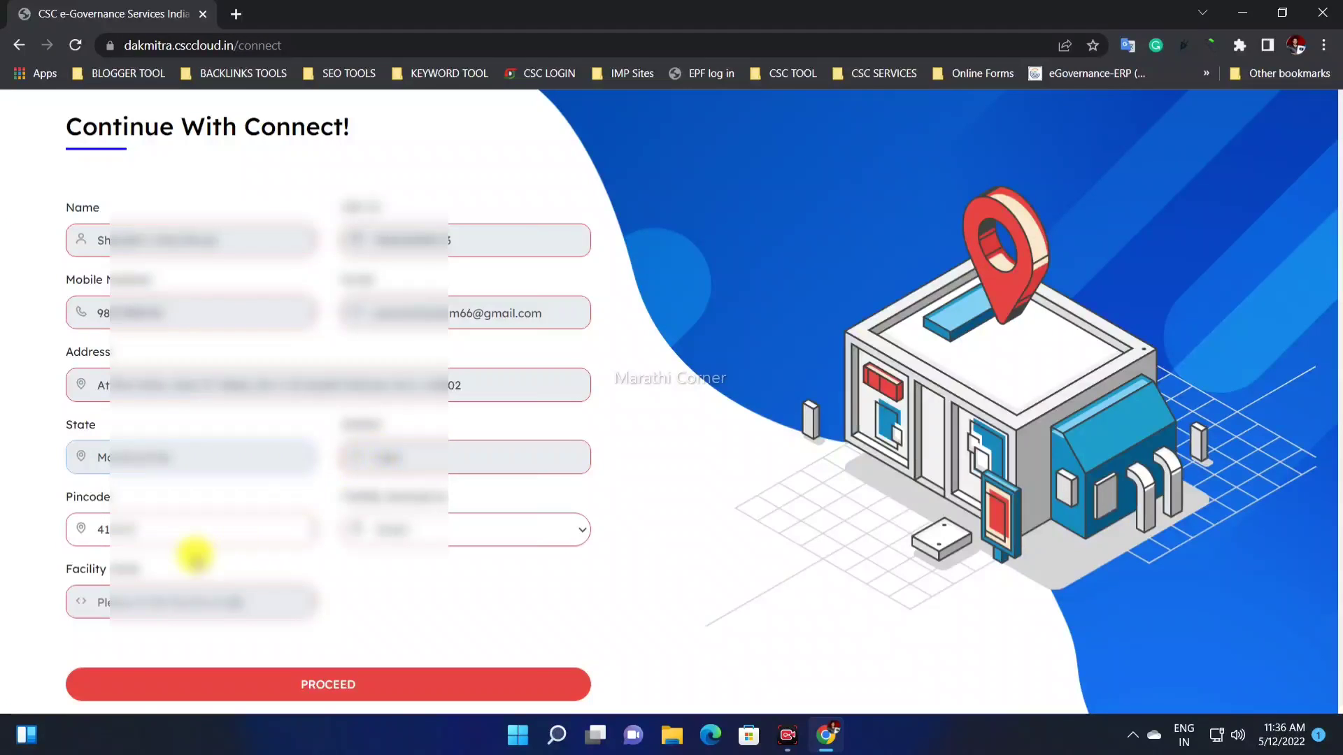
{"action": "left_click", "coordinate": [390, 530]}
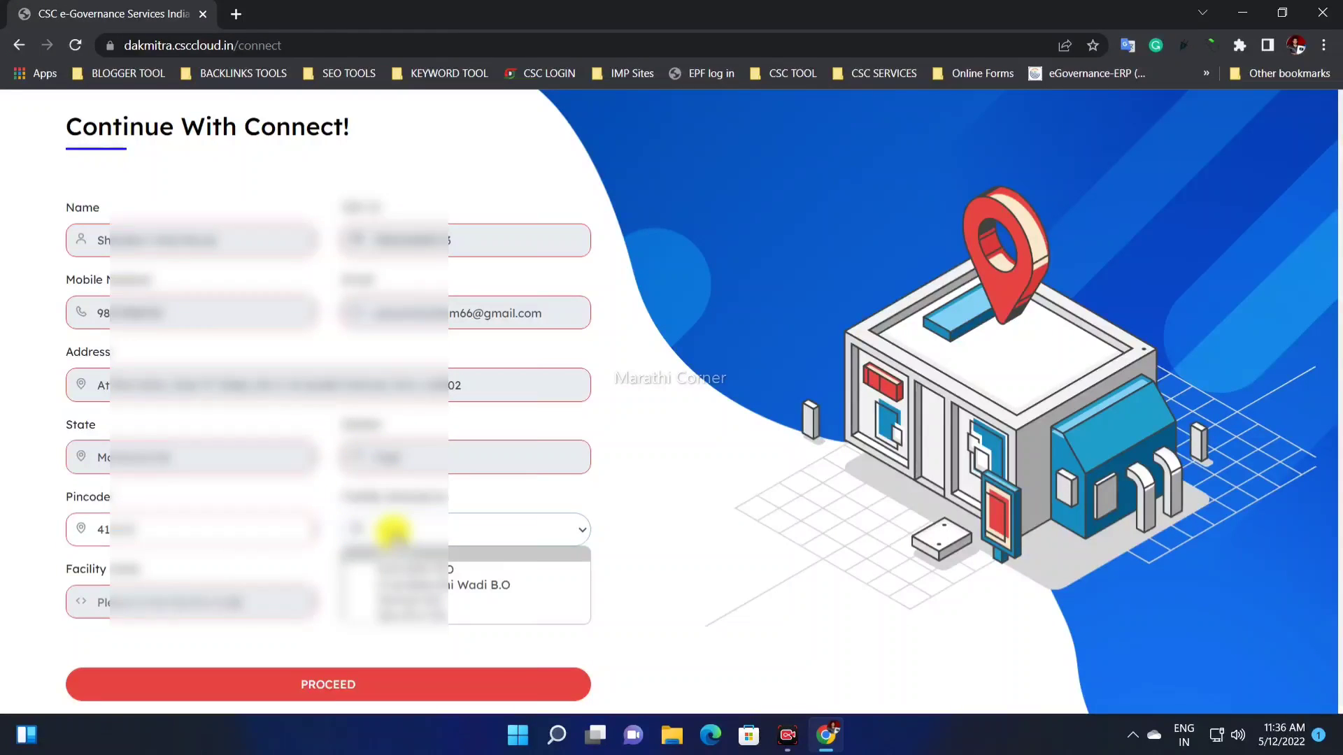
{"action": "left_click", "coordinate": [420, 601]}
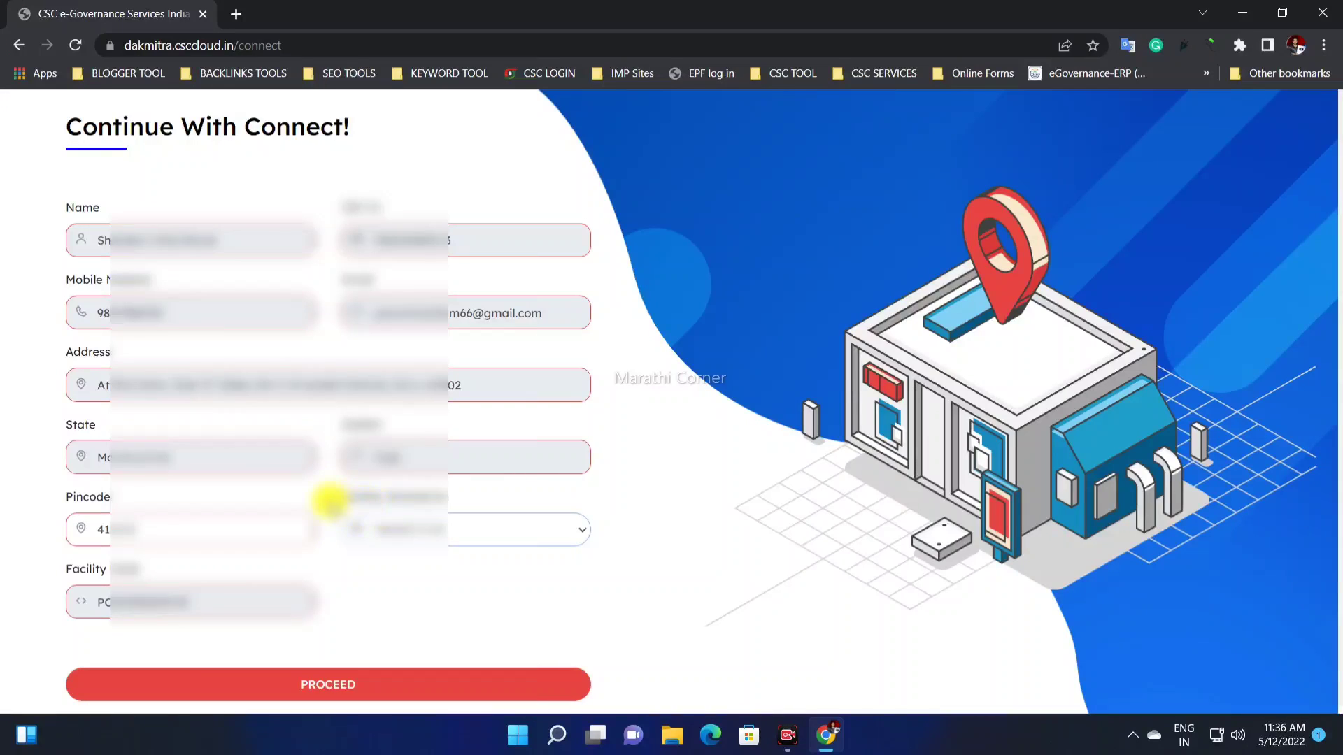
{"action": "left_click", "coordinate": [395, 529]}
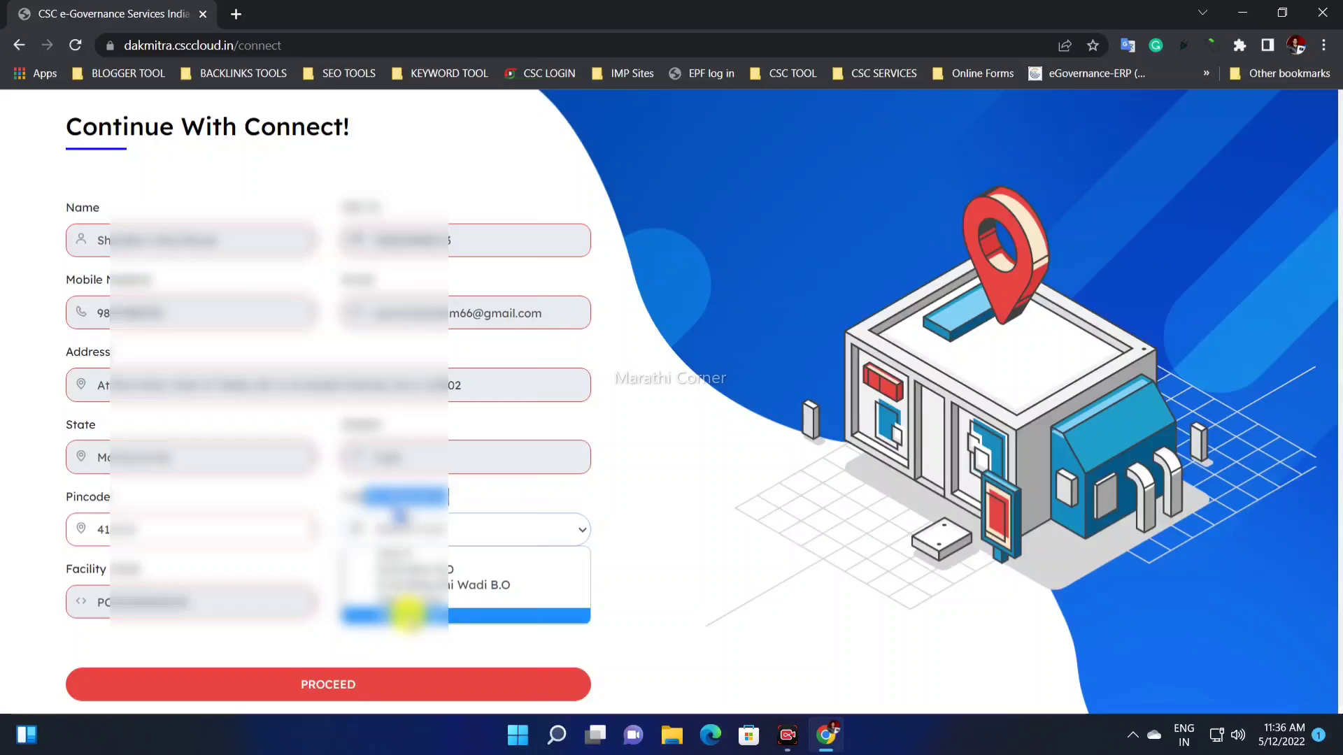
{"action": "left_click", "coordinate": [409, 614]}
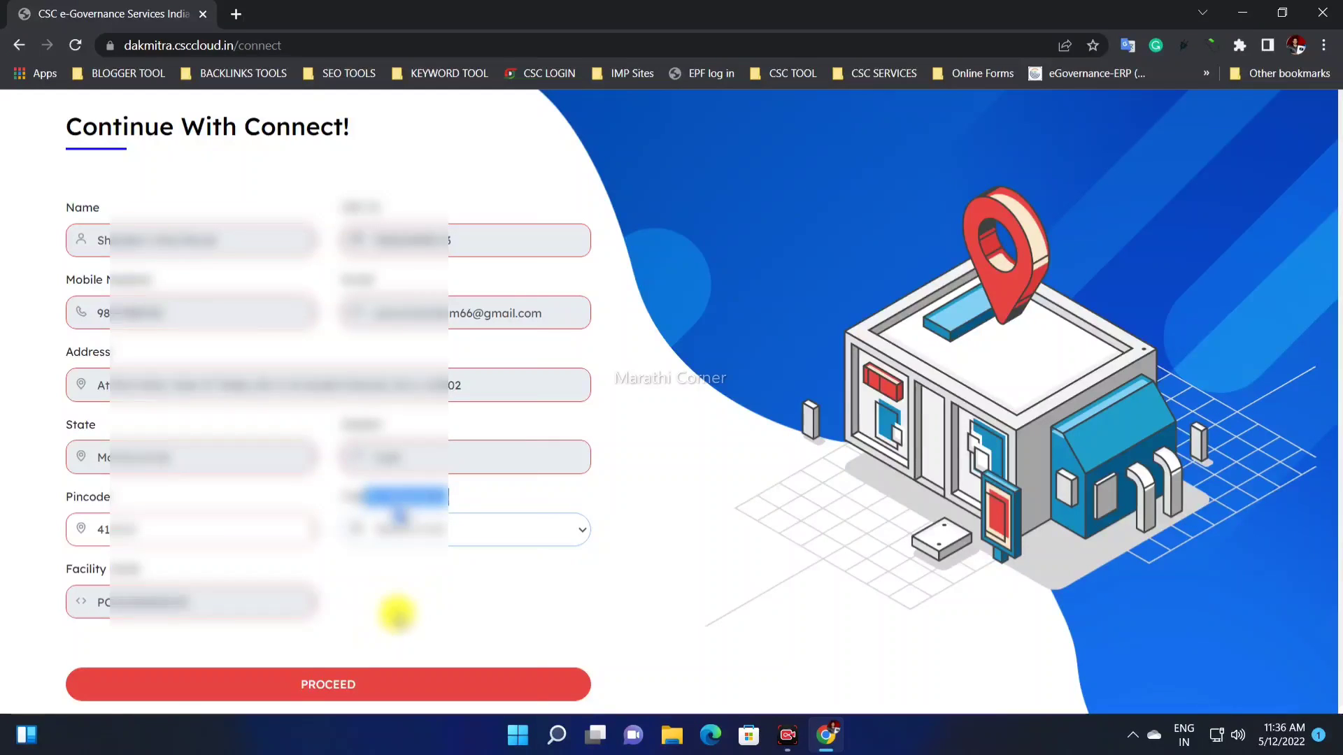
{"action": "left_click", "coordinate": [320, 691]}
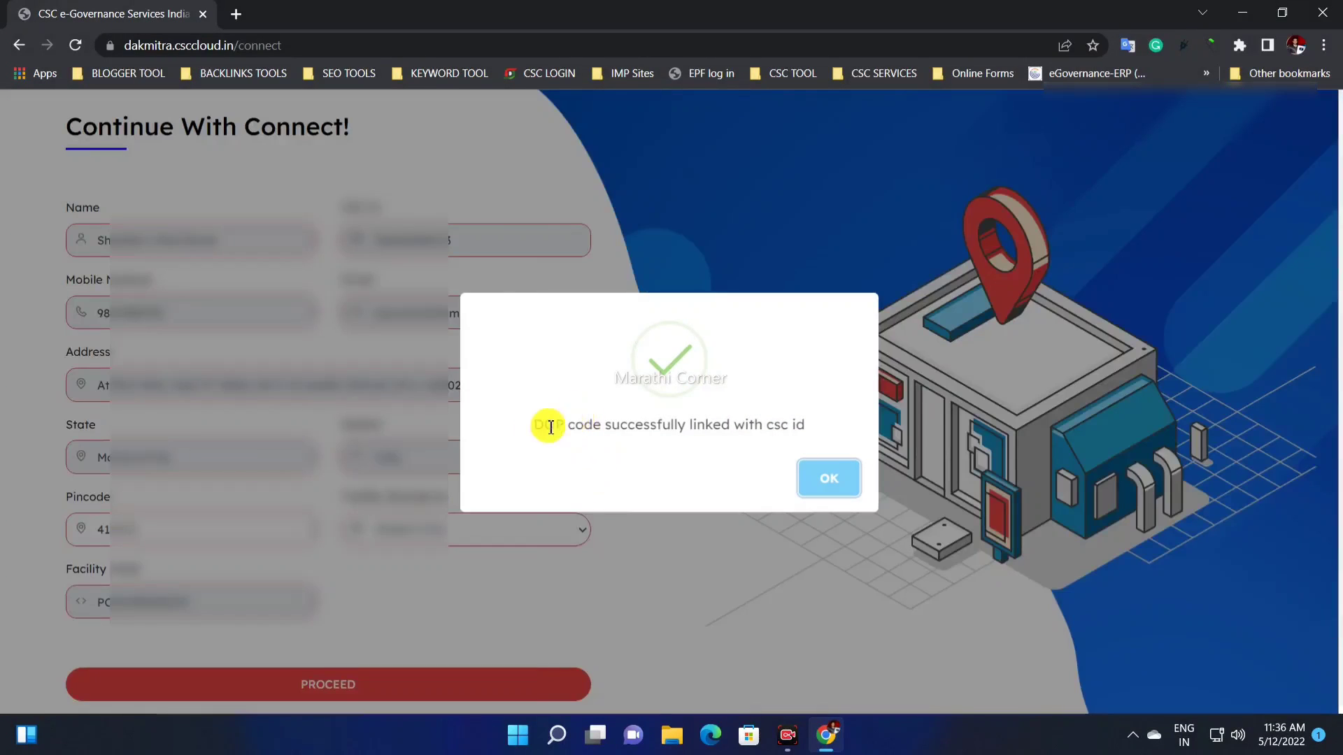
{"action": "left_click_drag", "start_coordinate": [542, 428], "coordinate": [809, 432]}
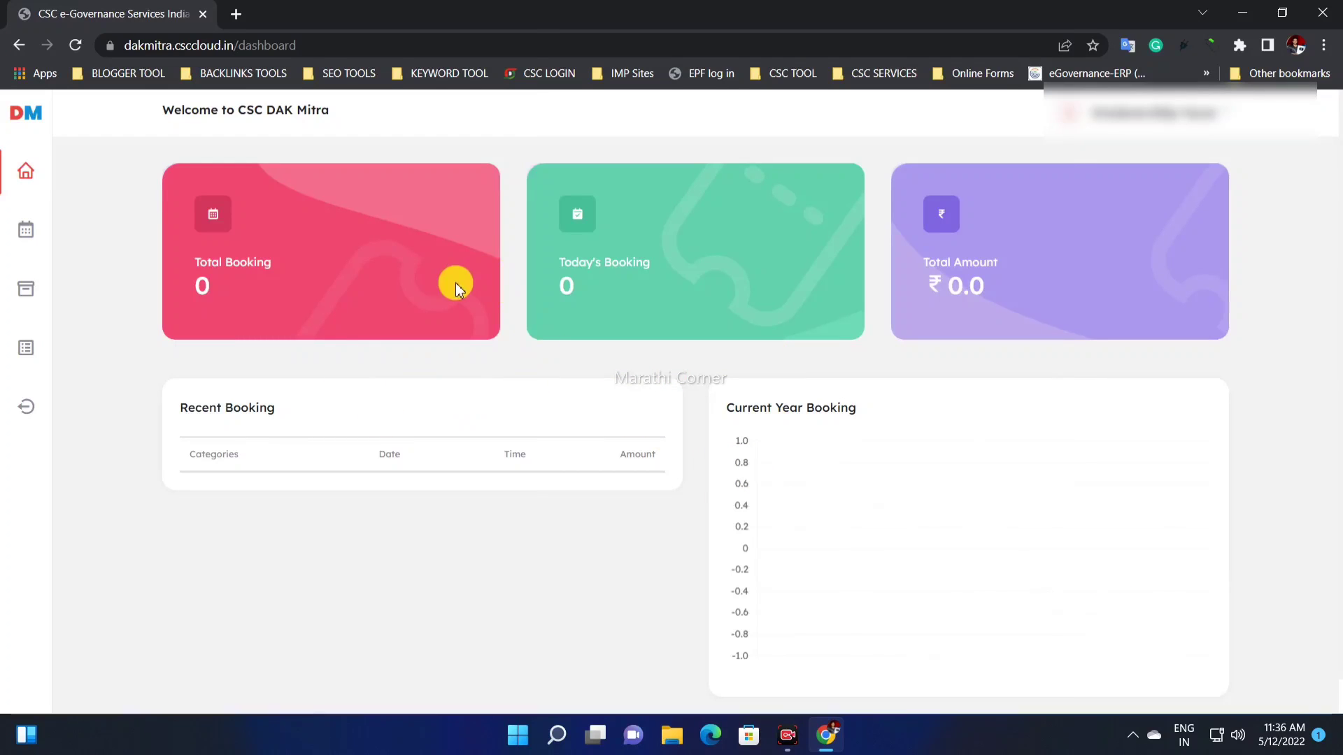
Step: Review the Total Booking, Today's Booking and Total Amount cards on the dashboard
{"action": "left_click_drag", "start_coordinate": [188, 260], "coordinate": [266, 270]}
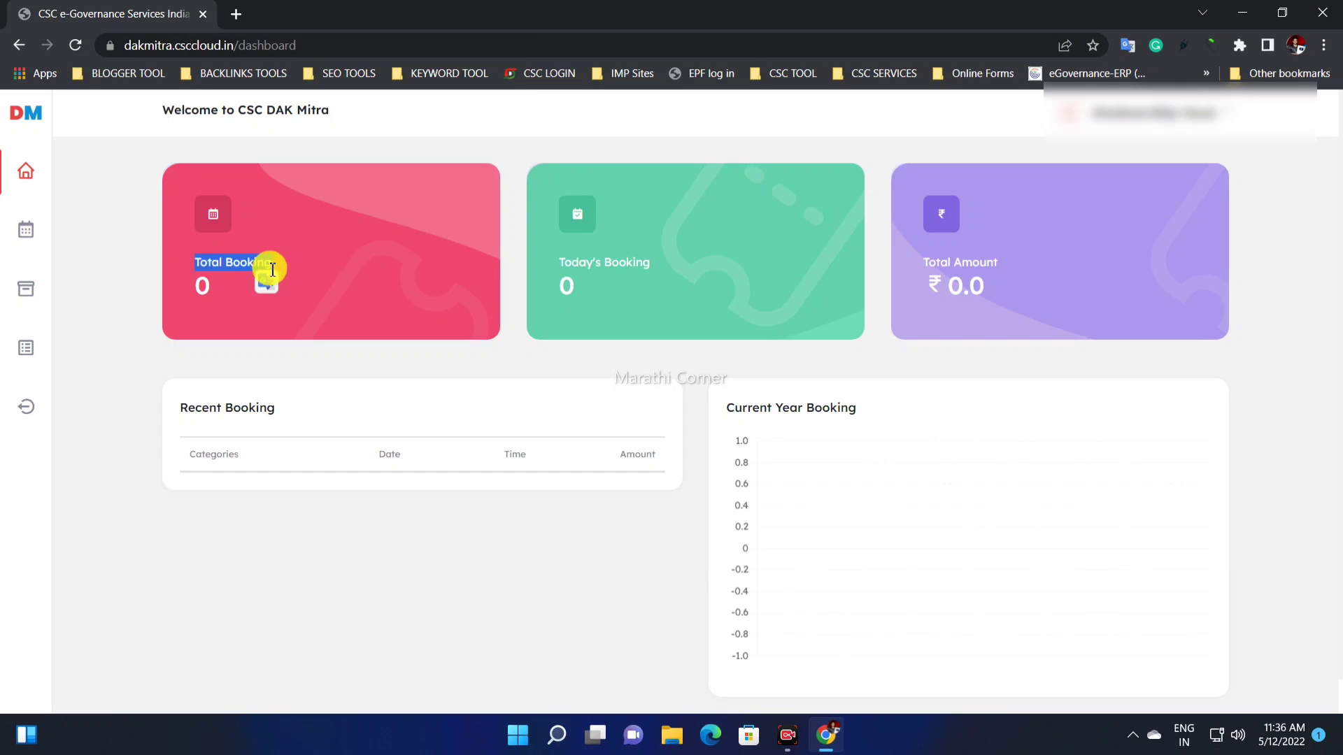
{"action": "triple_click", "coordinate": [623, 264]}
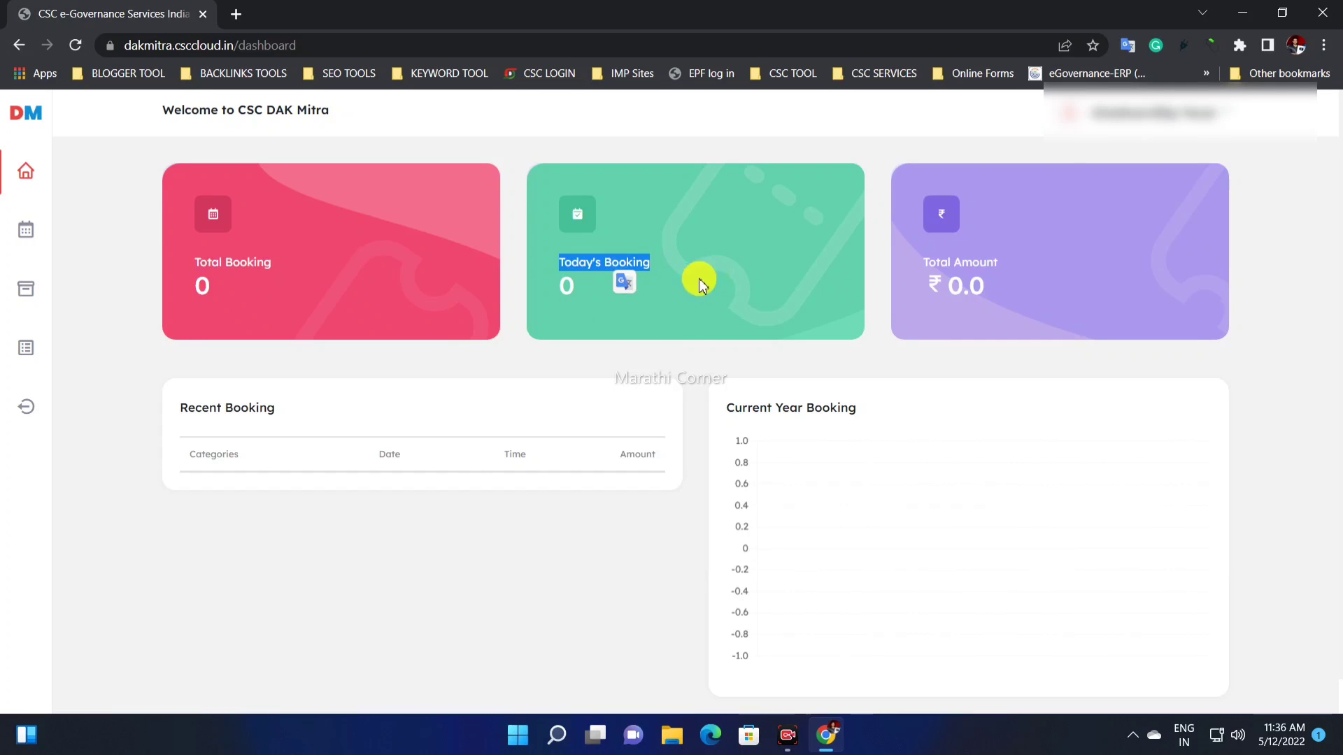
{"action": "triple_click", "coordinate": [955, 262]}
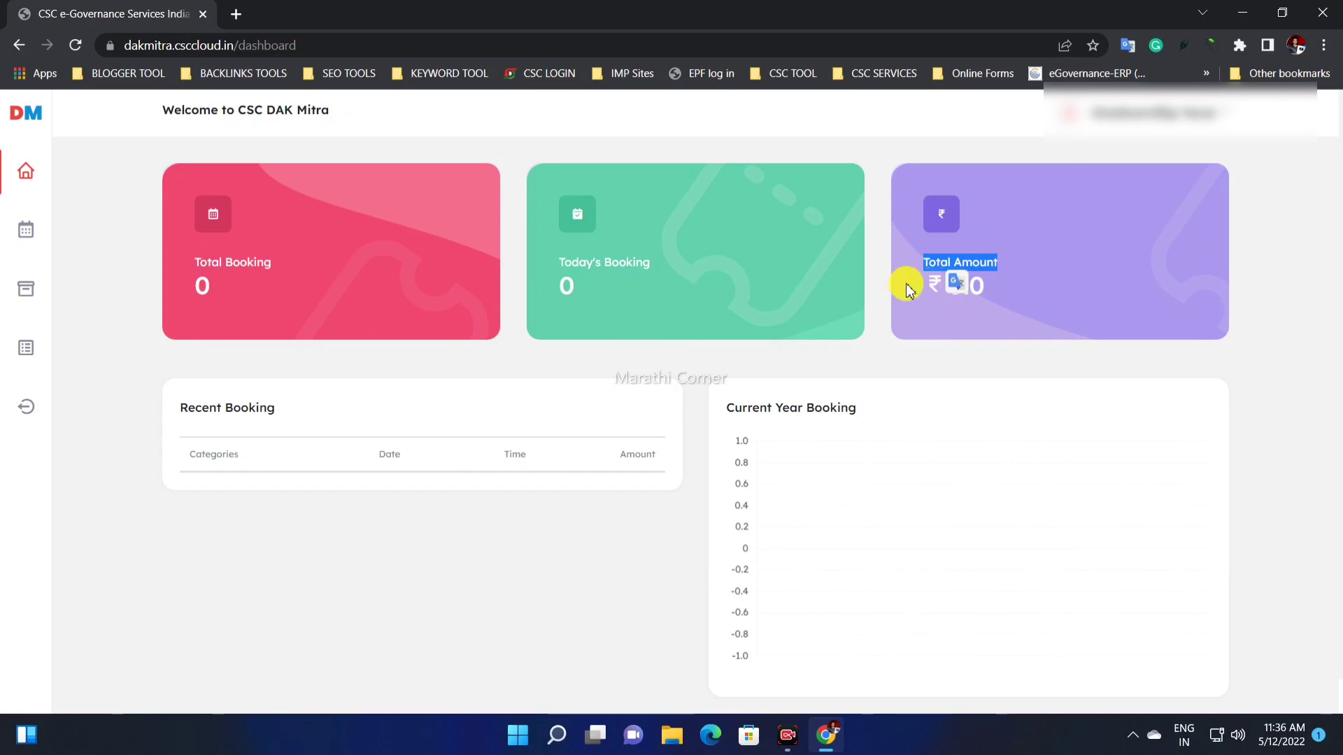
{"action": "left_click", "coordinate": [927, 308]}
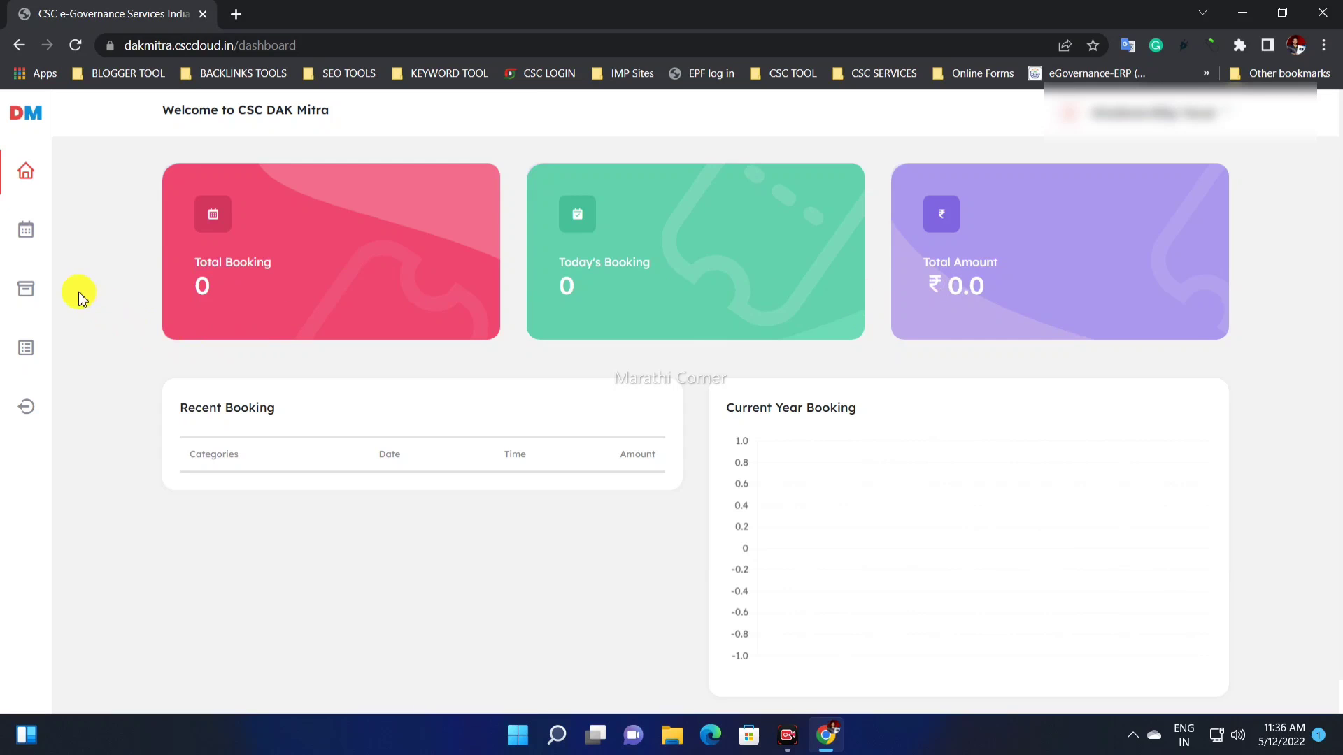
Step: Look through the Booking Details form with its article service options, and check the Booking History view
{"action": "left_click", "coordinate": [17, 227]}
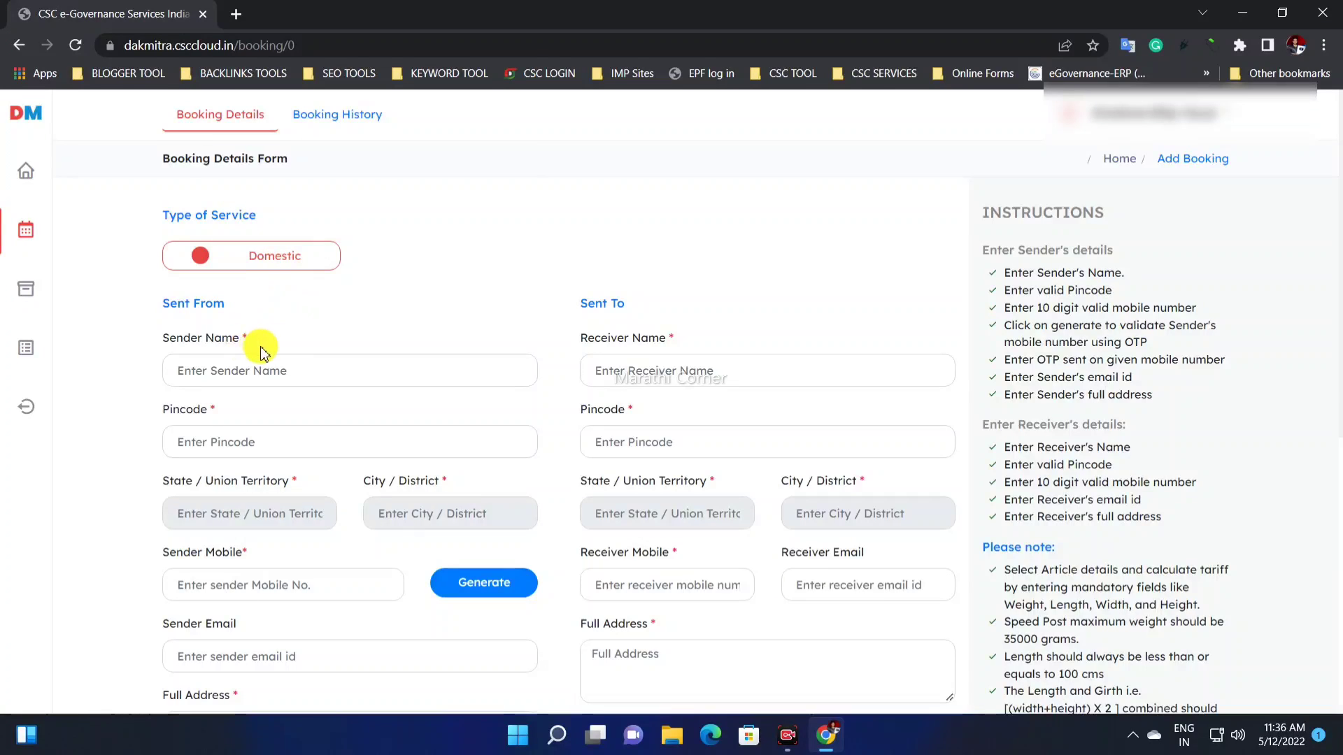
{"action": "scroll", "coordinate": [283, 350], "scroll_direction": "down", "scroll_amount": 7}
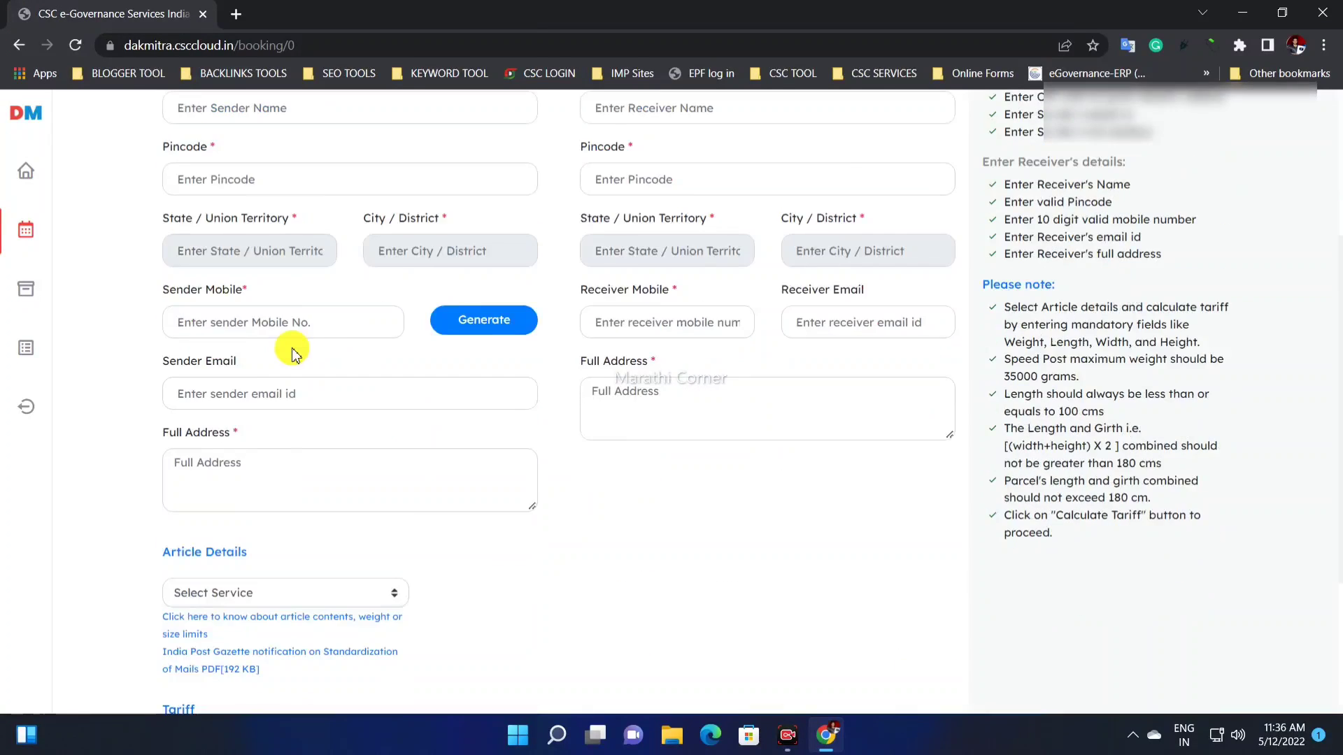
{"action": "left_click", "coordinate": [293, 357]}
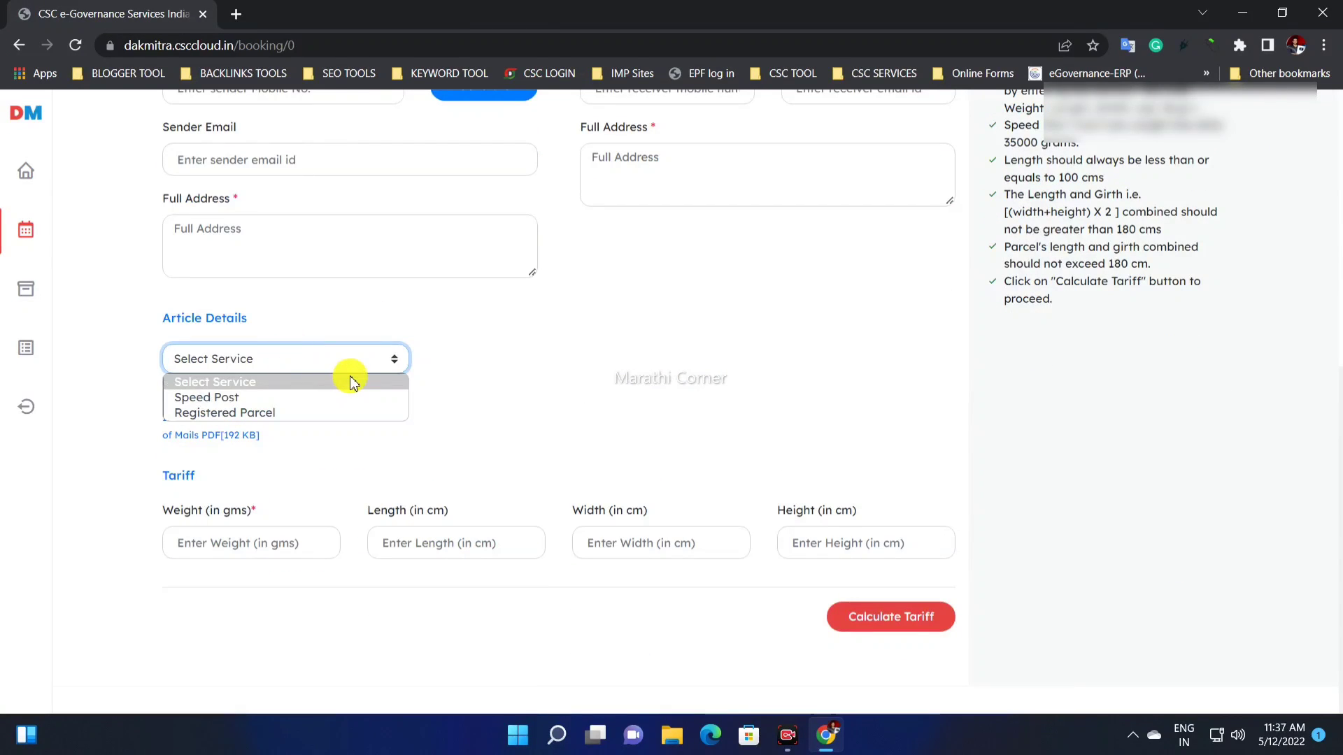
{"action": "scroll", "coordinate": [461, 391], "scroll_direction": "up", "scroll_amount": 4}
{"action": "scroll", "coordinate": [459, 392], "scroll_direction": "up", "scroll_amount": 3}
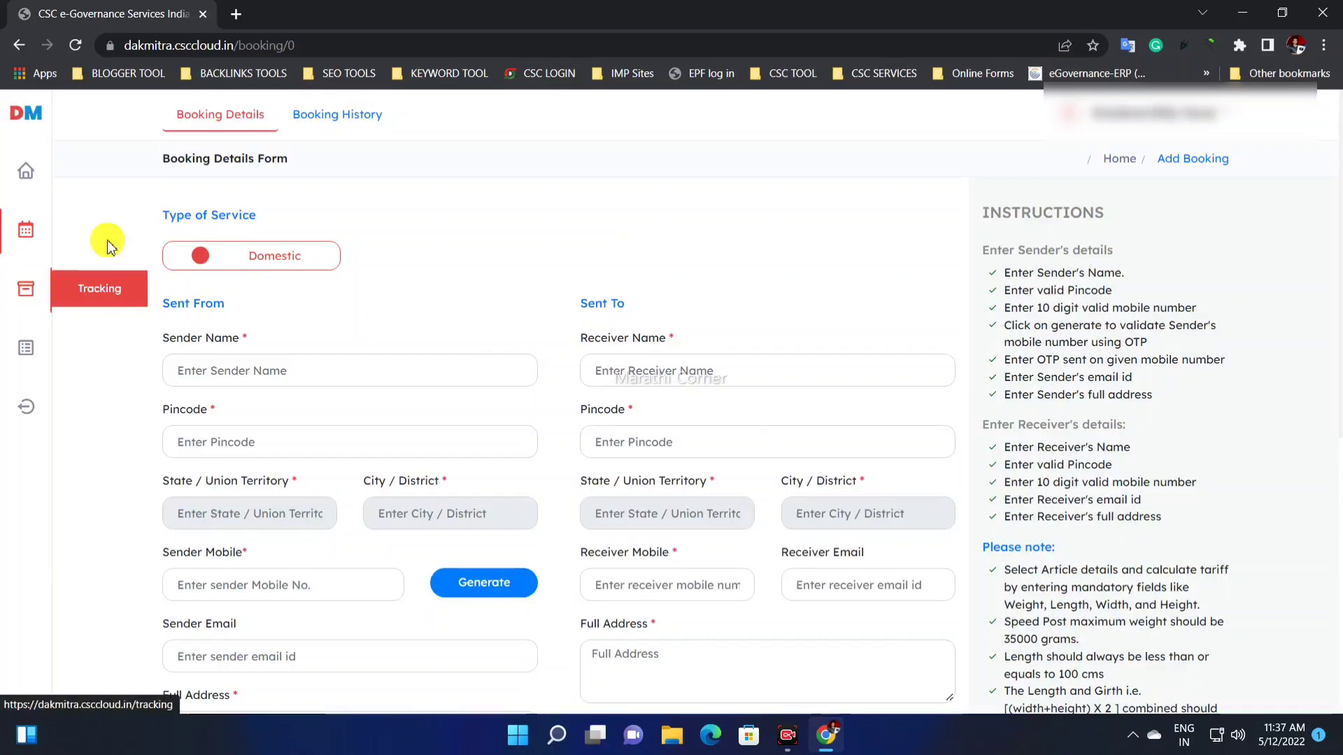
{"action": "left_click", "coordinate": [301, 117]}
{"action": "left_click", "coordinate": [214, 116]}
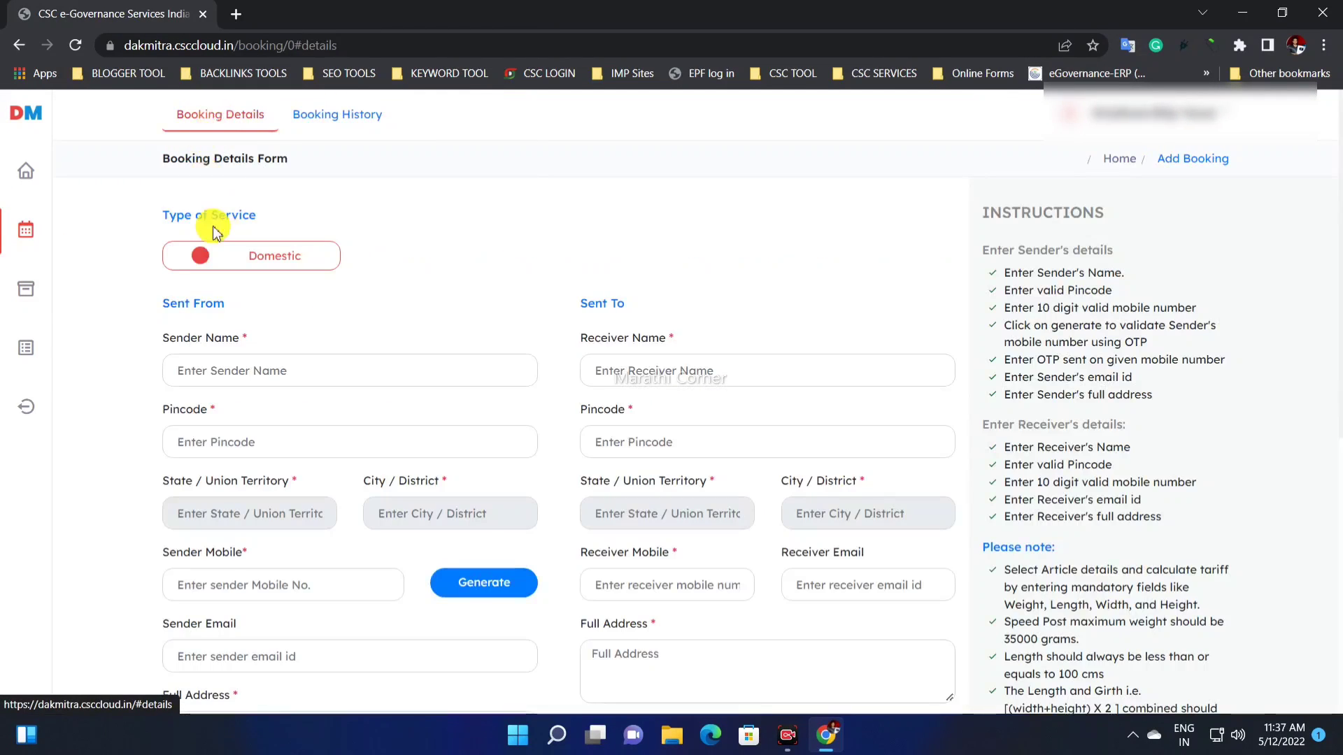
Step: Look at the article Tracking page and the Reports Summary, and return to the dashboard
{"action": "left_click", "coordinate": [43, 297]}
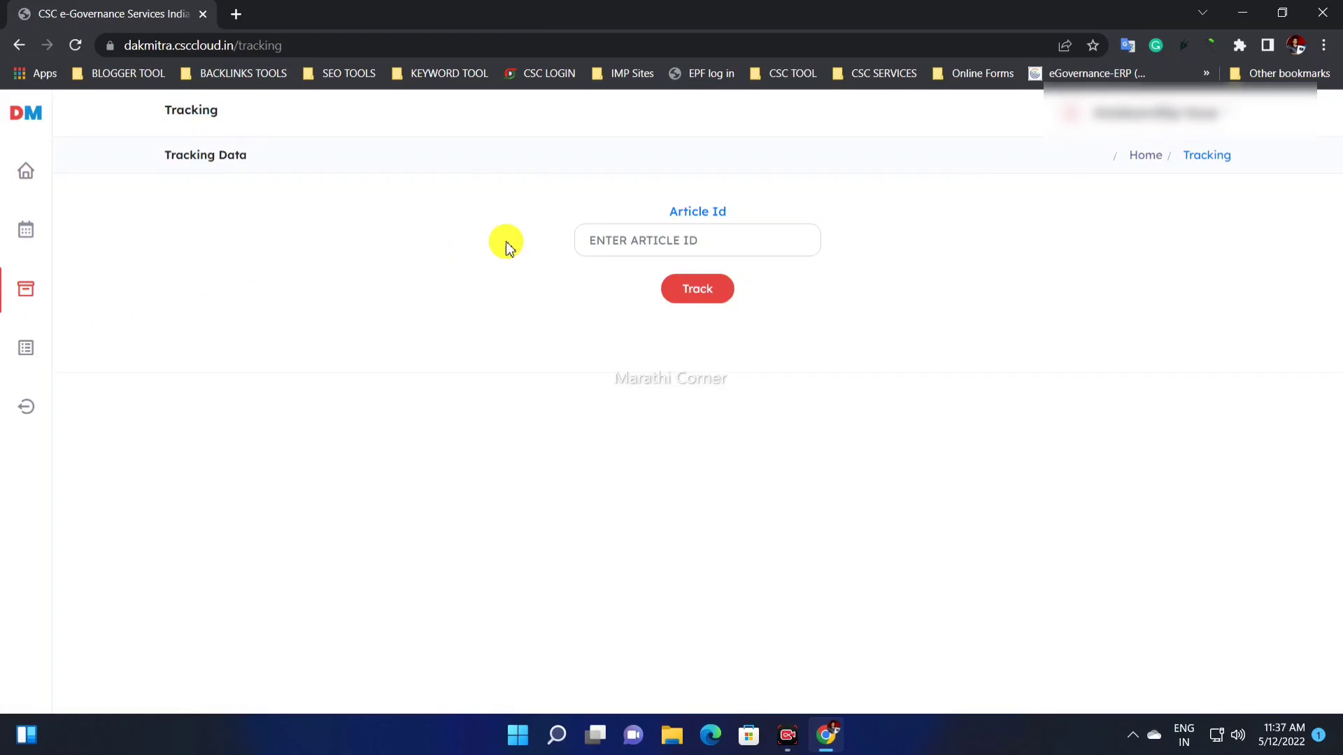
{"action": "left_click", "coordinate": [640, 250]}
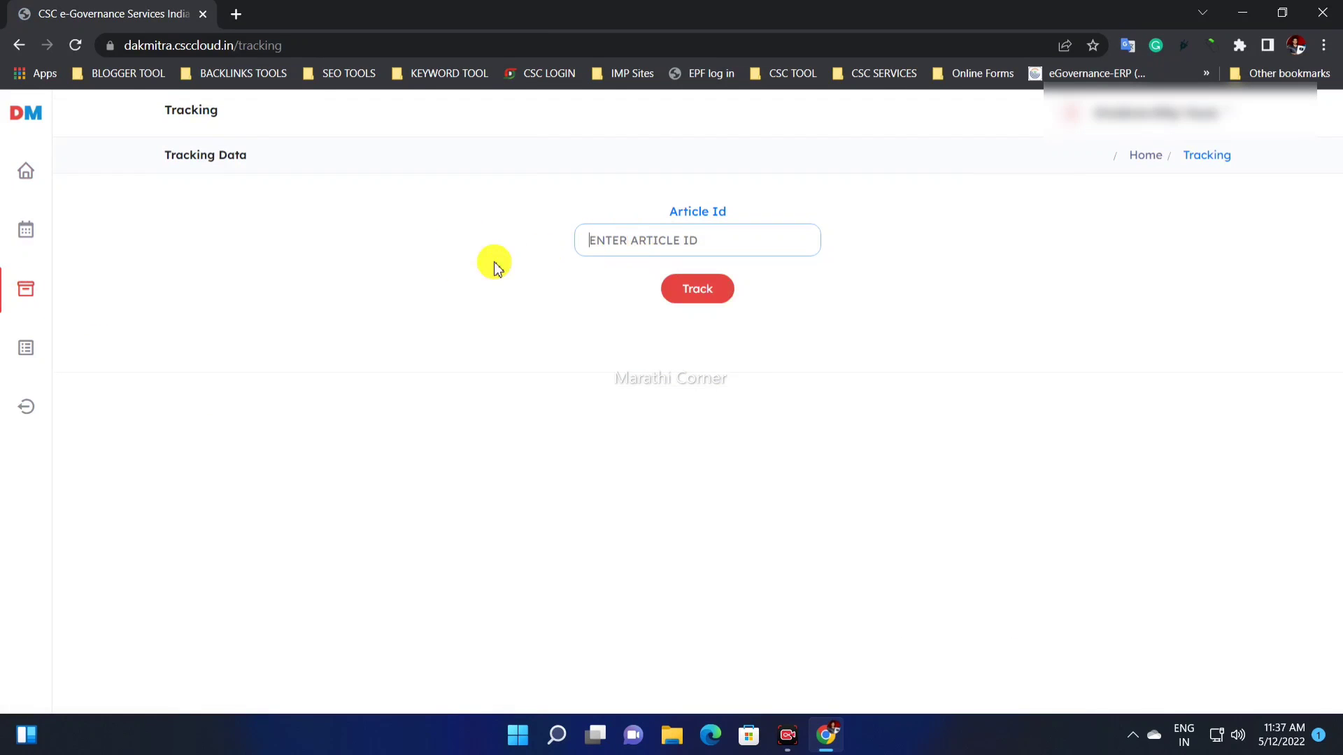
{"action": "left_click", "coordinate": [41, 341]}
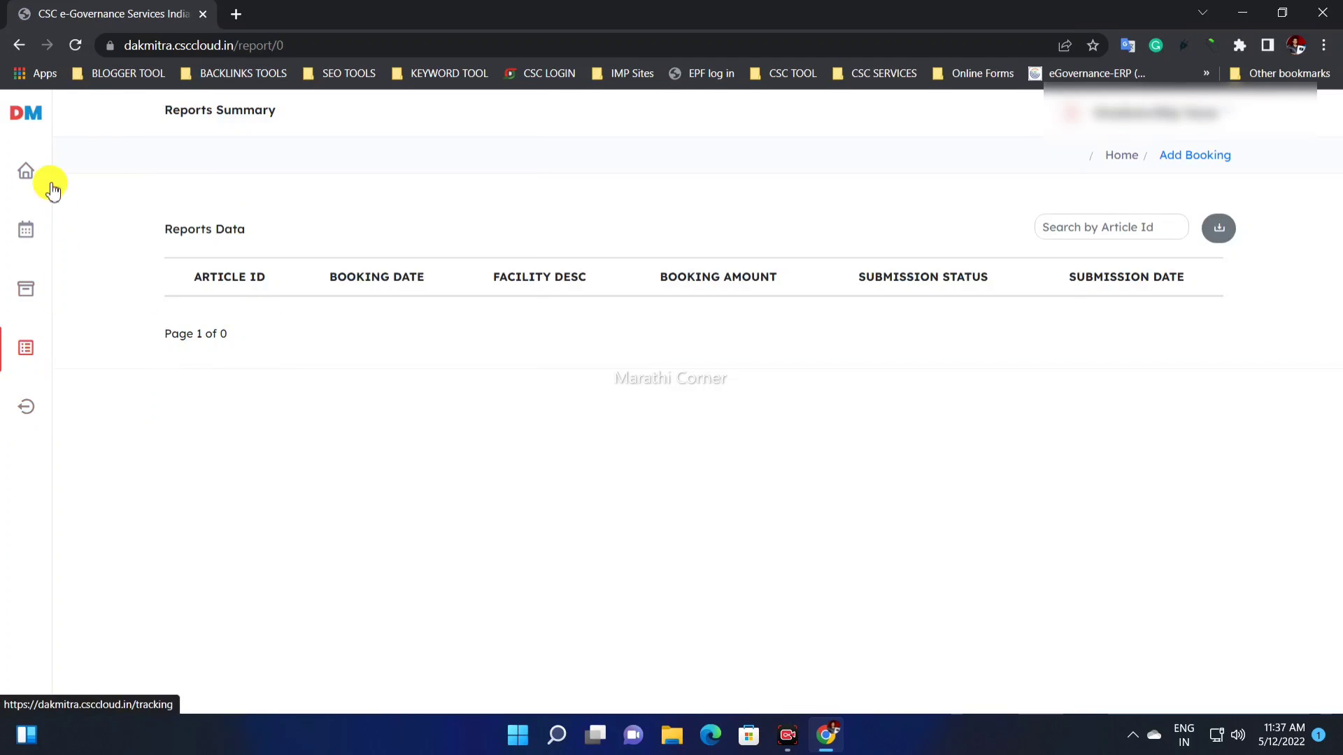
{"action": "left_click", "coordinate": [25, 164]}
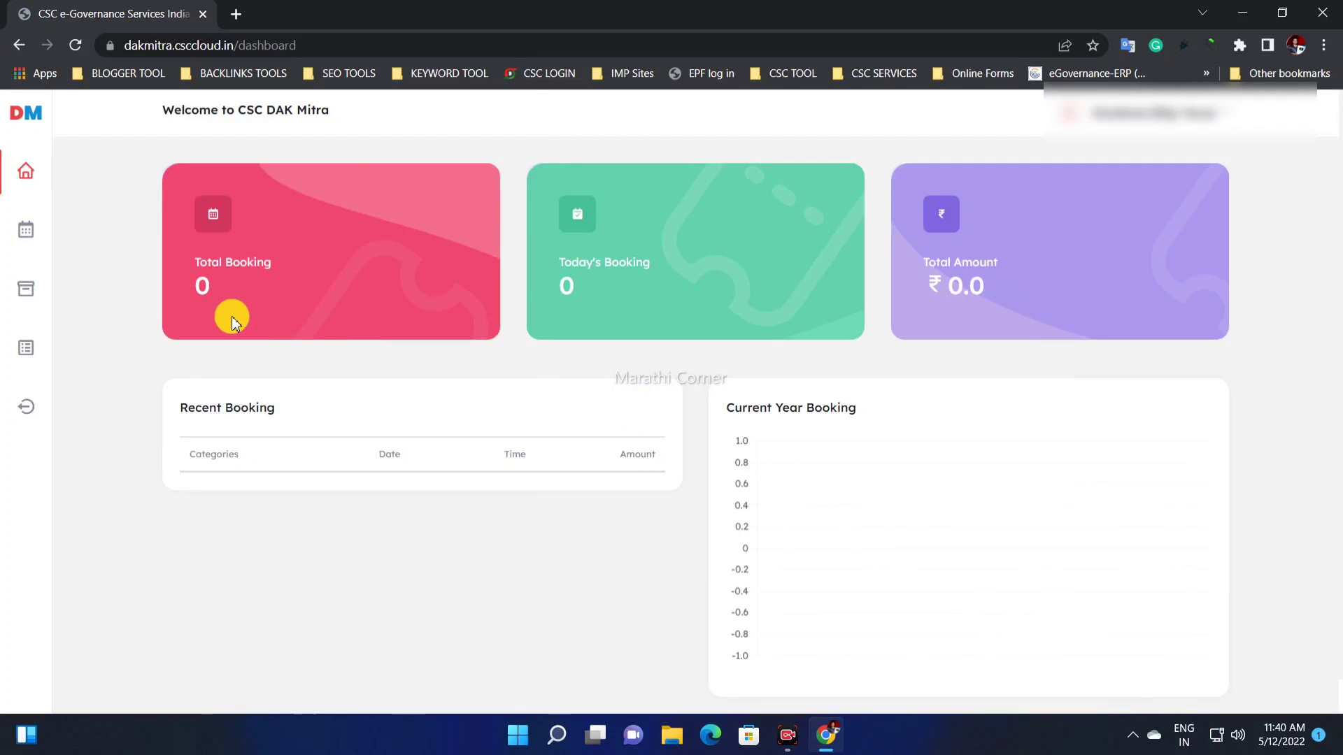
Step: Open a new booking form and enter "demo" as the sender name under Sent From
{"action": "left_click", "coordinate": [35, 234]}
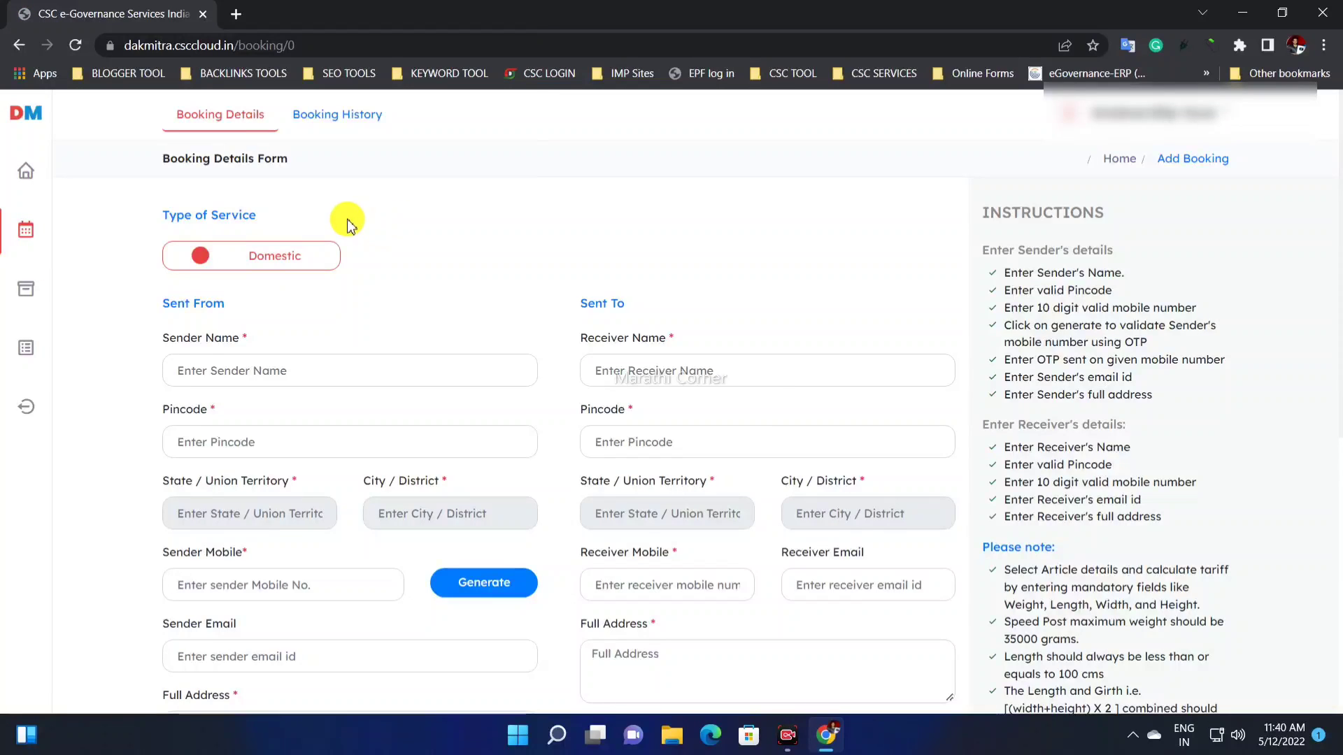
{"action": "scroll", "coordinate": [335, 224], "scroll_direction": "down", "scroll_amount": 1}
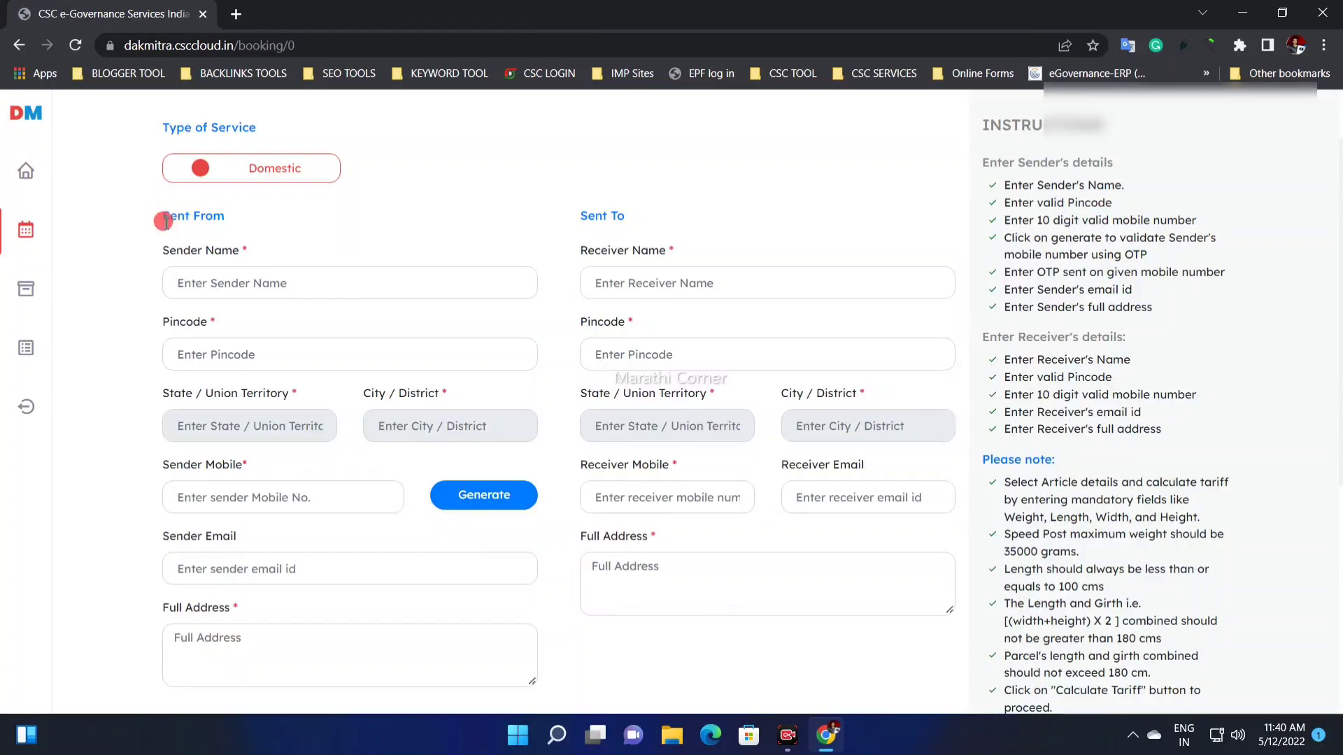
{"action": "left_click_drag", "start_coordinate": [165, 218], "coordinate": [243, 229]}
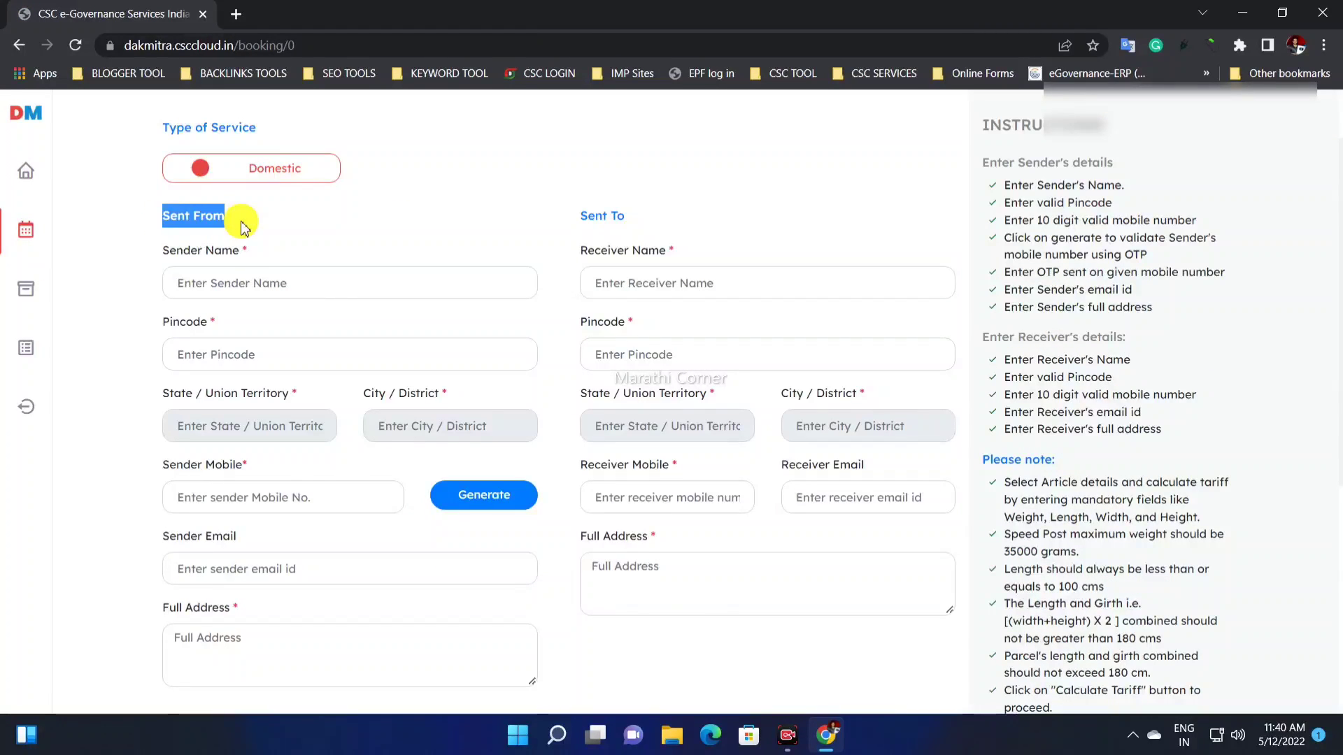
{"action": "left_click_drag", "start_coordinate": [175, 262], "coordinate": [233, 275]}
{"action": "left_click", "coordinate": [232, 275]}
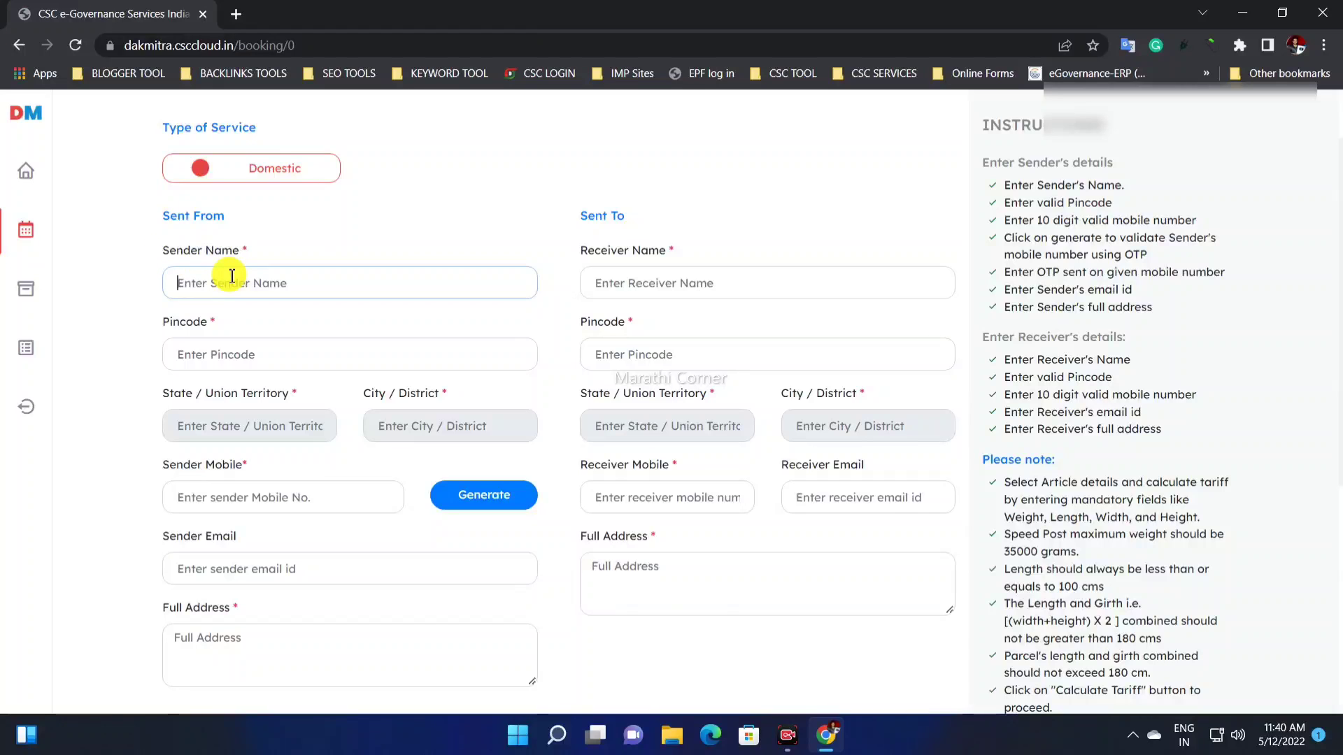
{"action": "type", "text": "shubham"}
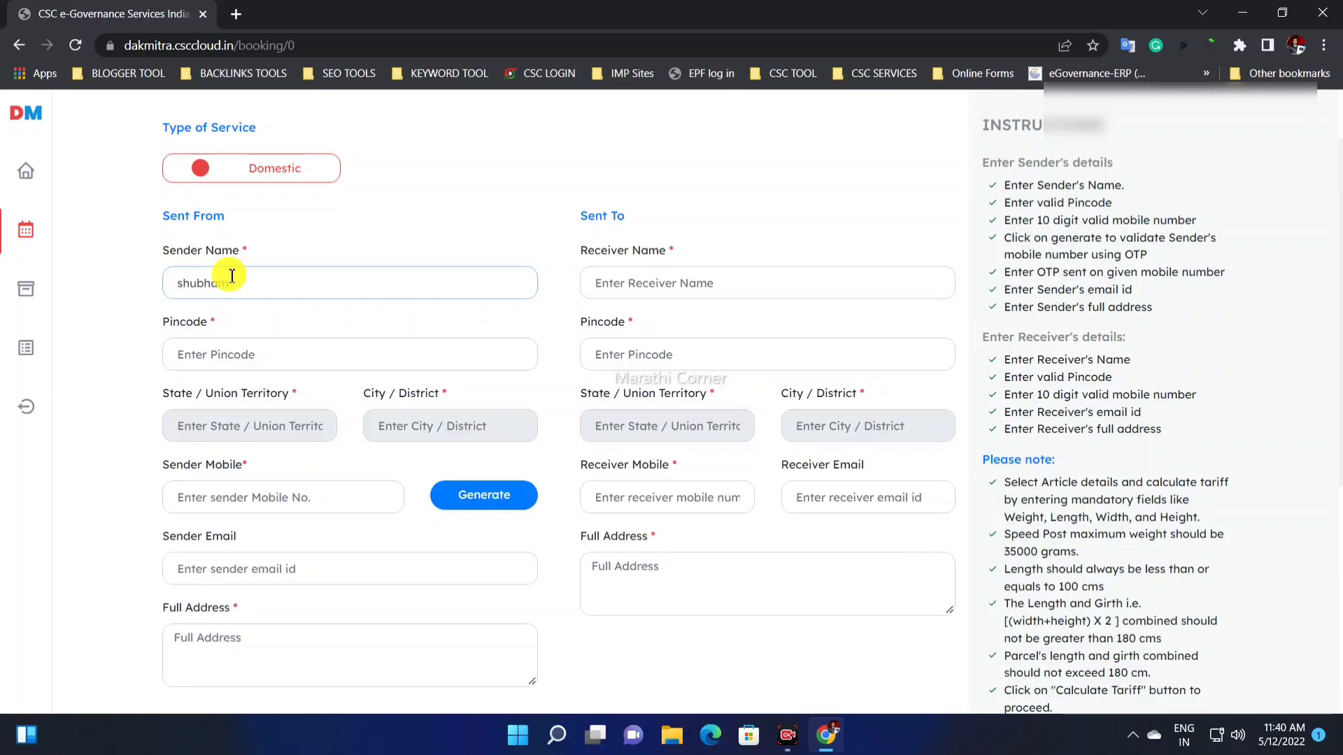
{"action": "key", "text": "BackSpace"}
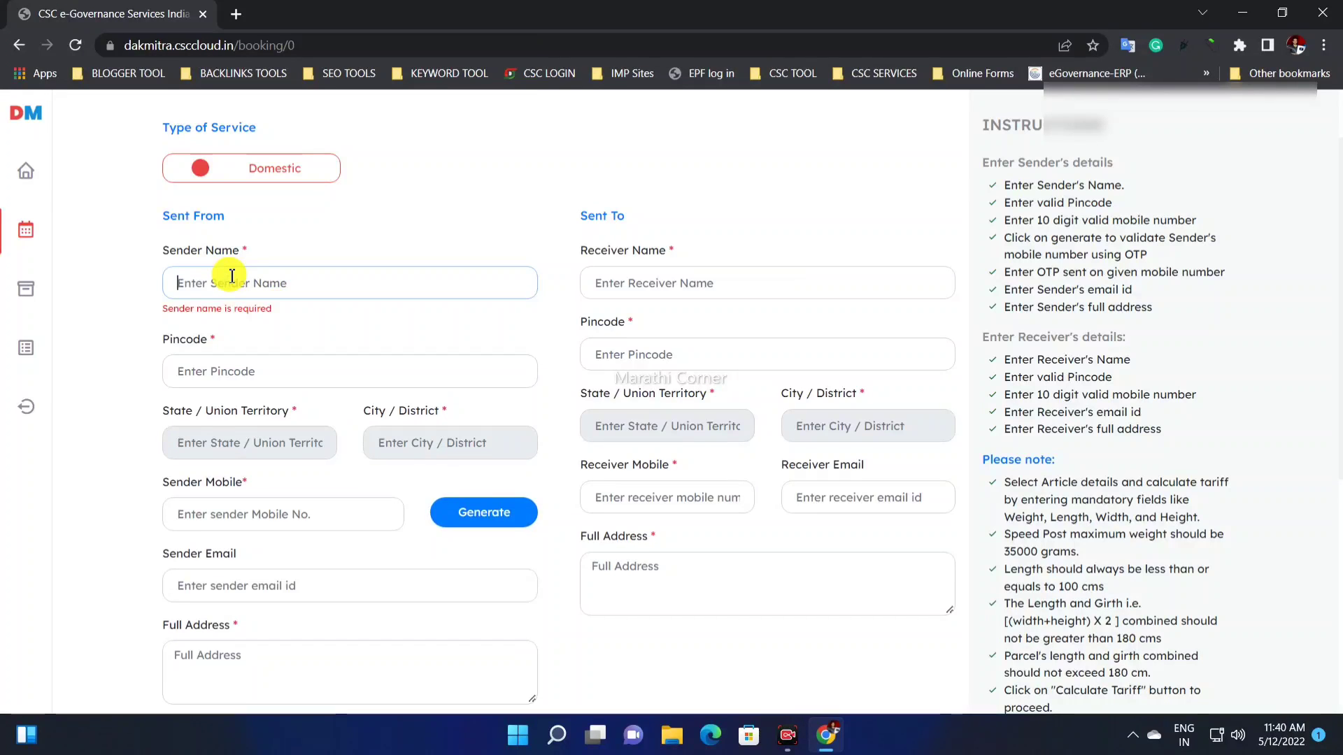
{"action": "type", "text": "demo"}
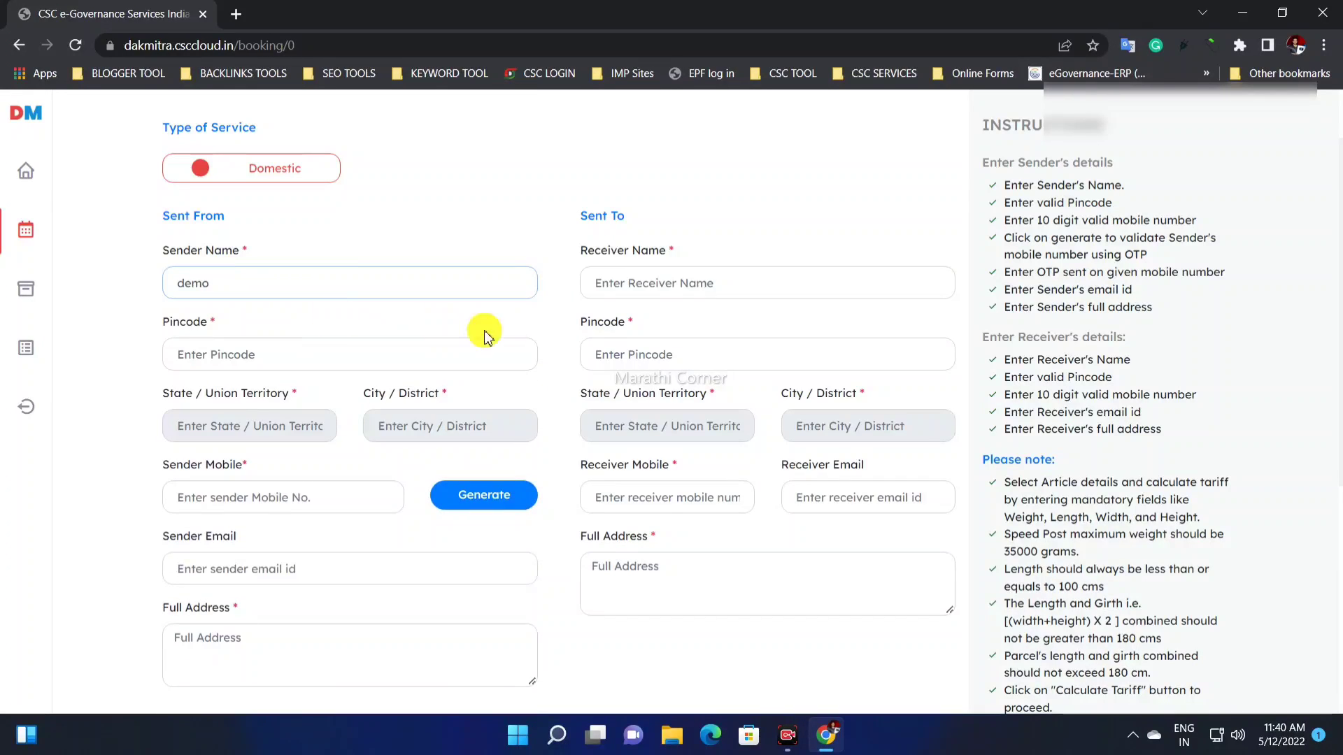
Step: Enter "demo" as the receiver name under Sent To
{"action": "left_click_drag", "start_coordinate": [588, 249], "coordinate": [663, 253]}
{"action": "left_click", "coordinate": [633, 280]}
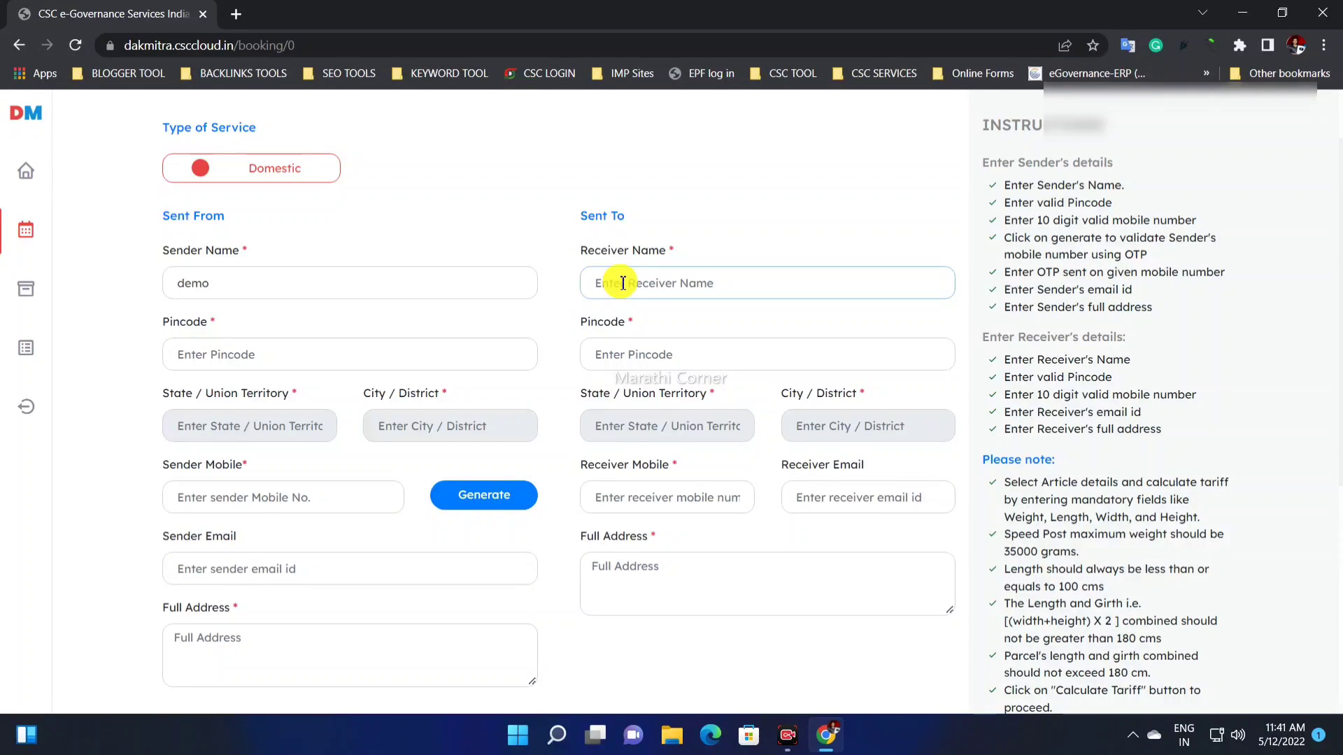
{"action": "type", "text": "d"}
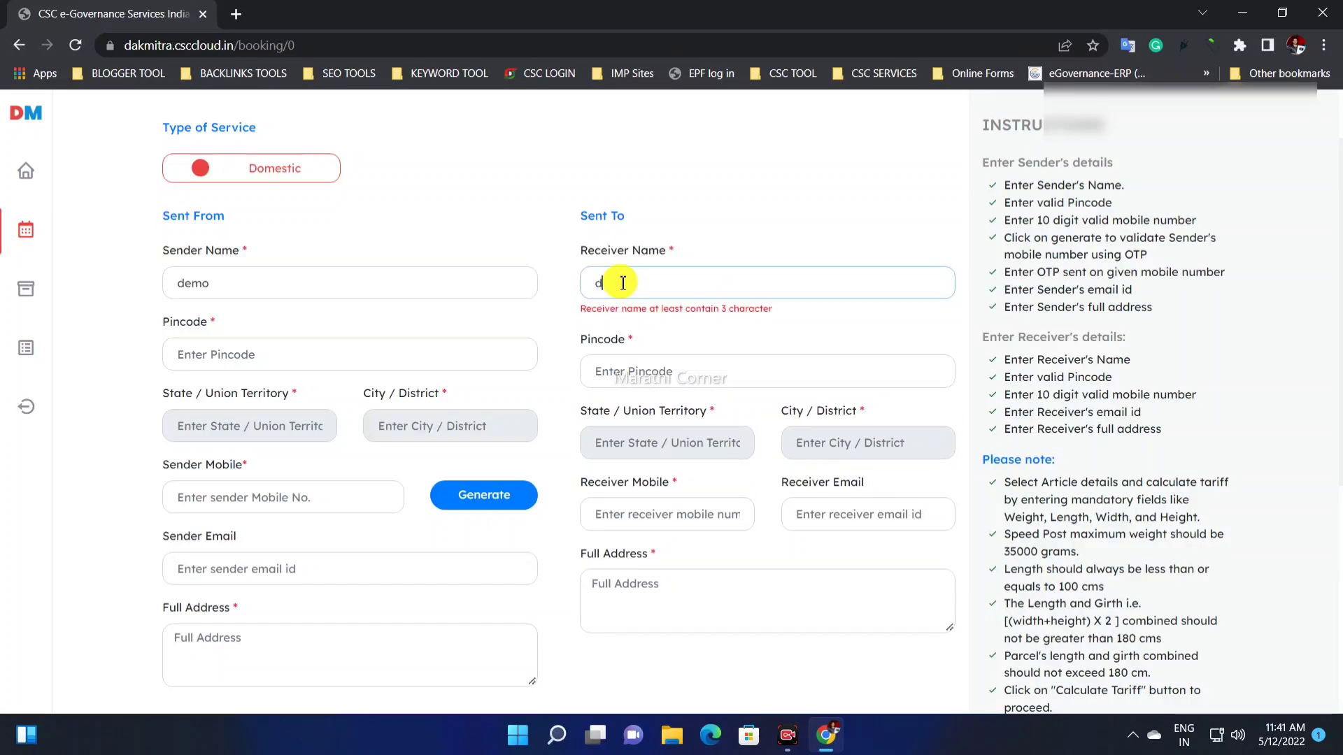
{"action": "type", "text": "emo"}
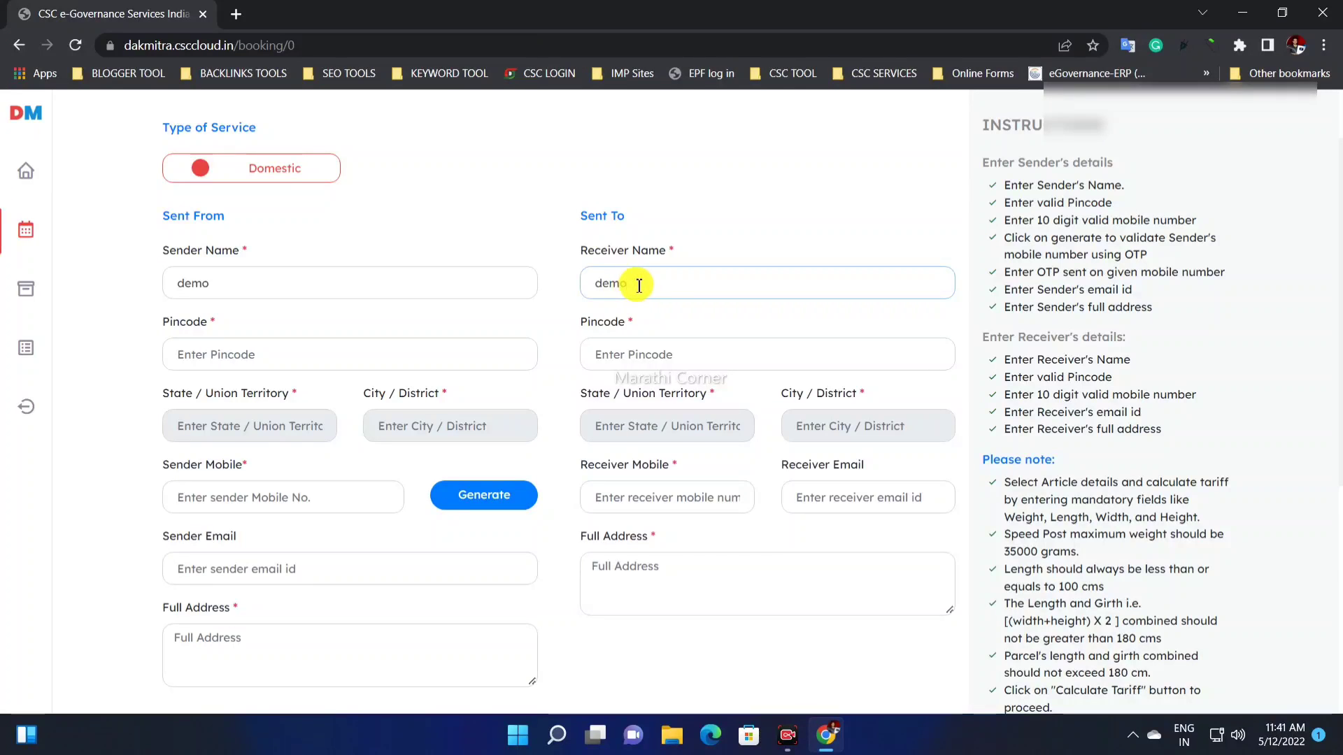
Step: Replace the receiver name under Sent To with "xyz"
{"action": "left_click_drag", "start_coordinate": [579, 245], "coordinate": [642, 272]}
{"action": "left_click", "coordinate": [640, 279]}
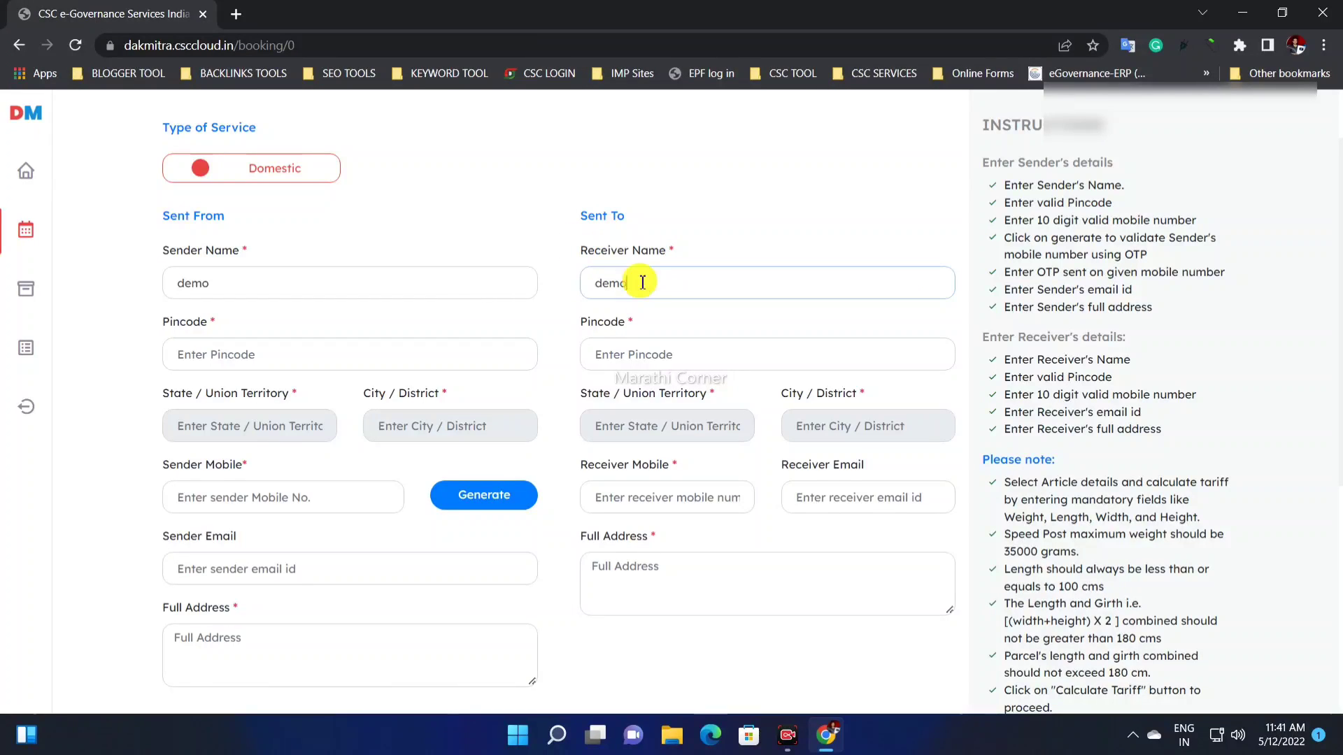
{"action": "double_click", "coordinate": [643, 282]}
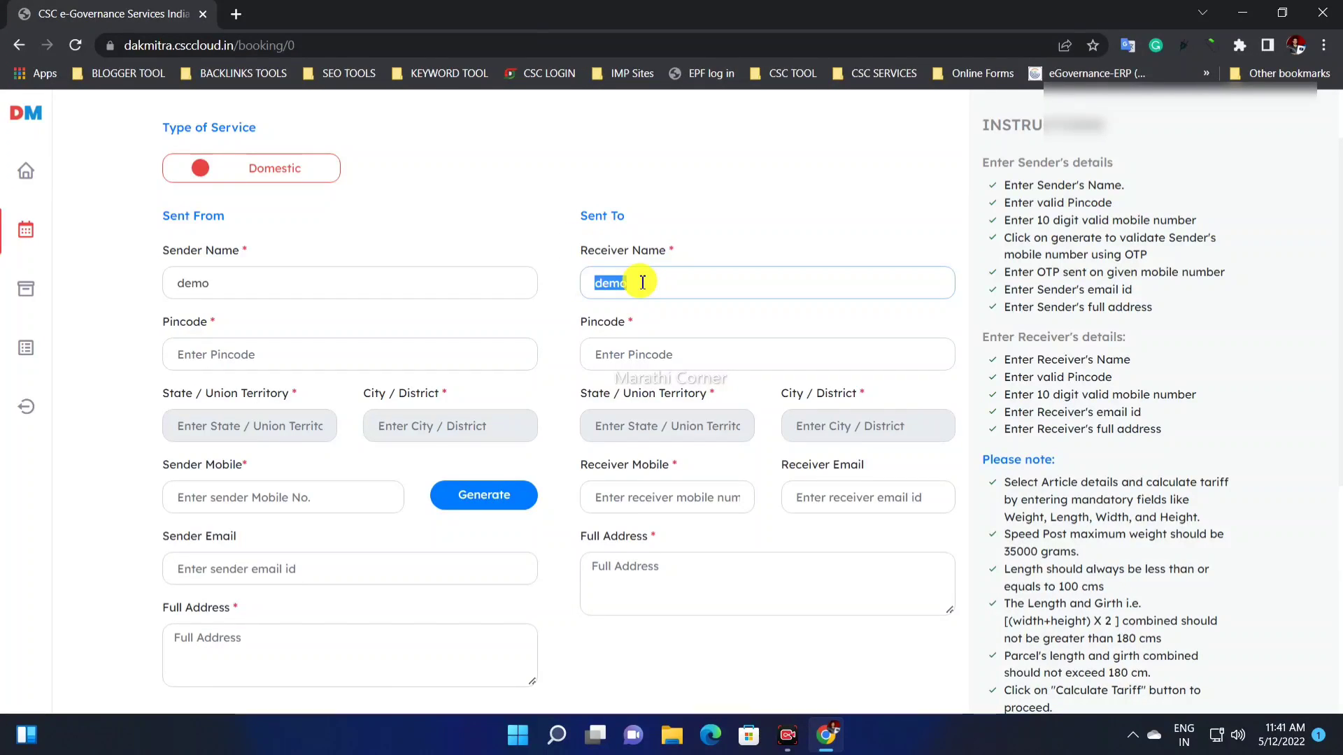
{"action": "type", "text": "xyz"}
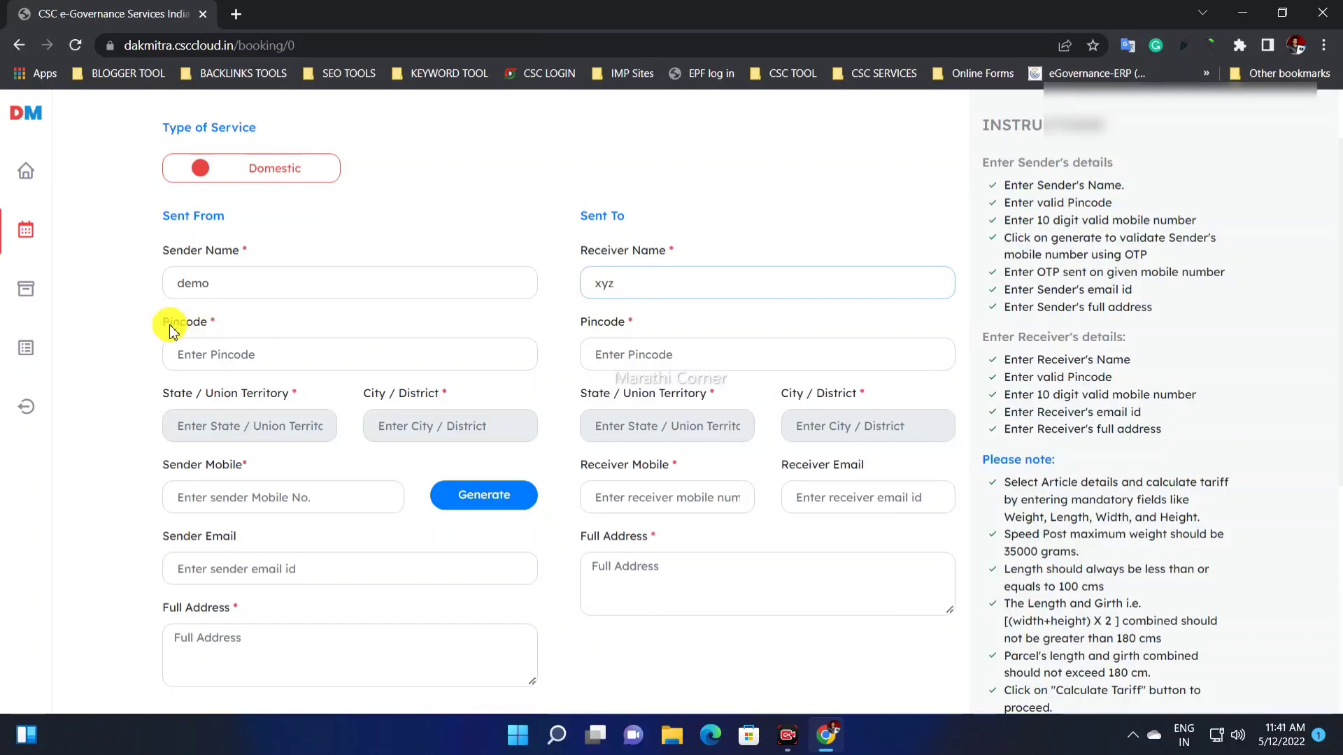
Step: Enter 411030 as the sender's pincode and 412103 as the receiver's pincode
{"action": "left_click", "coordinate": [263, 352]}
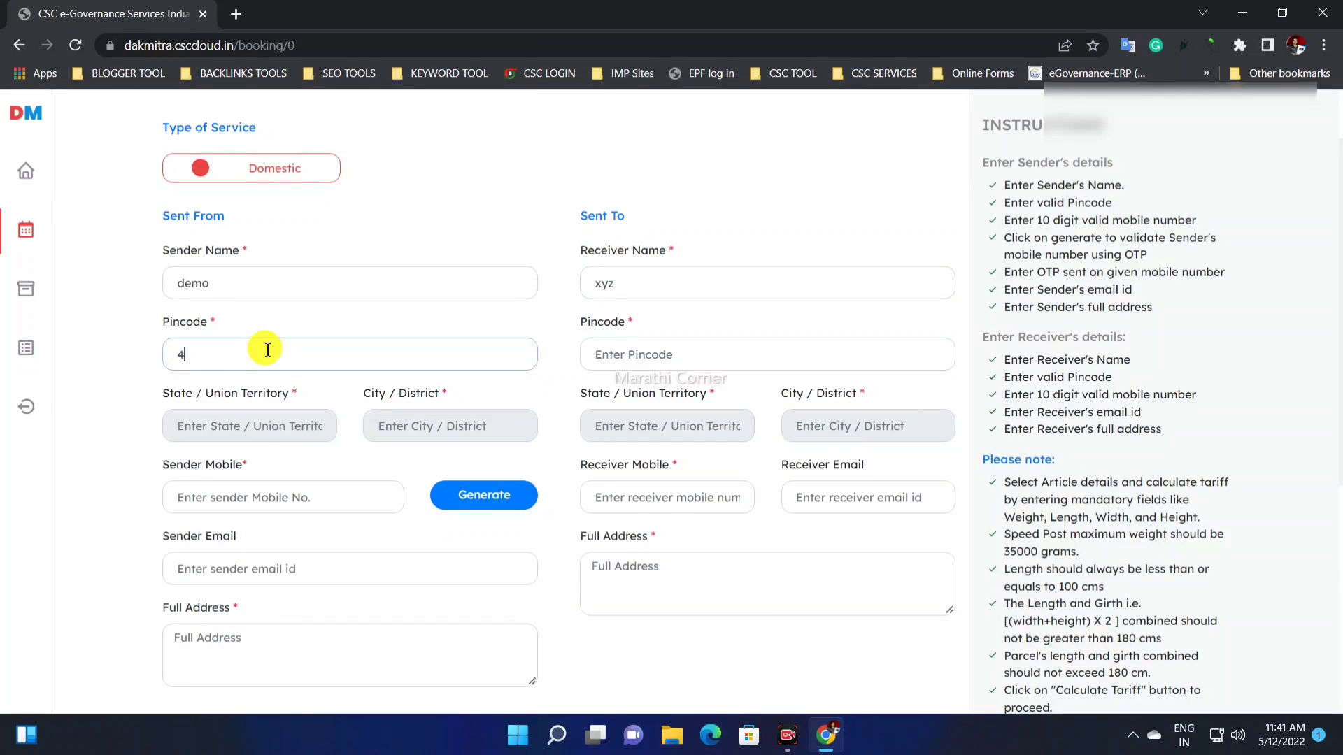
{"action": "type", "text": "411030"}
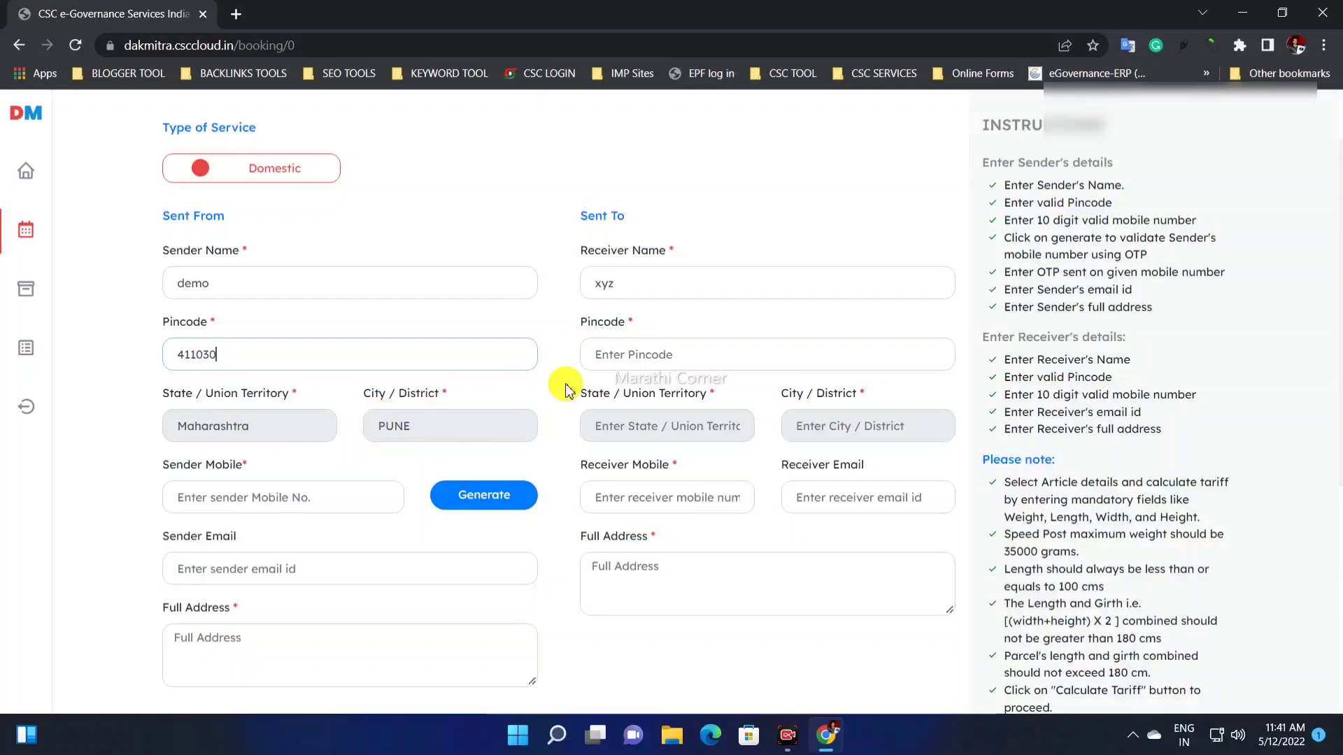
{"action": "left_click", "coordinate": [594, 356]}
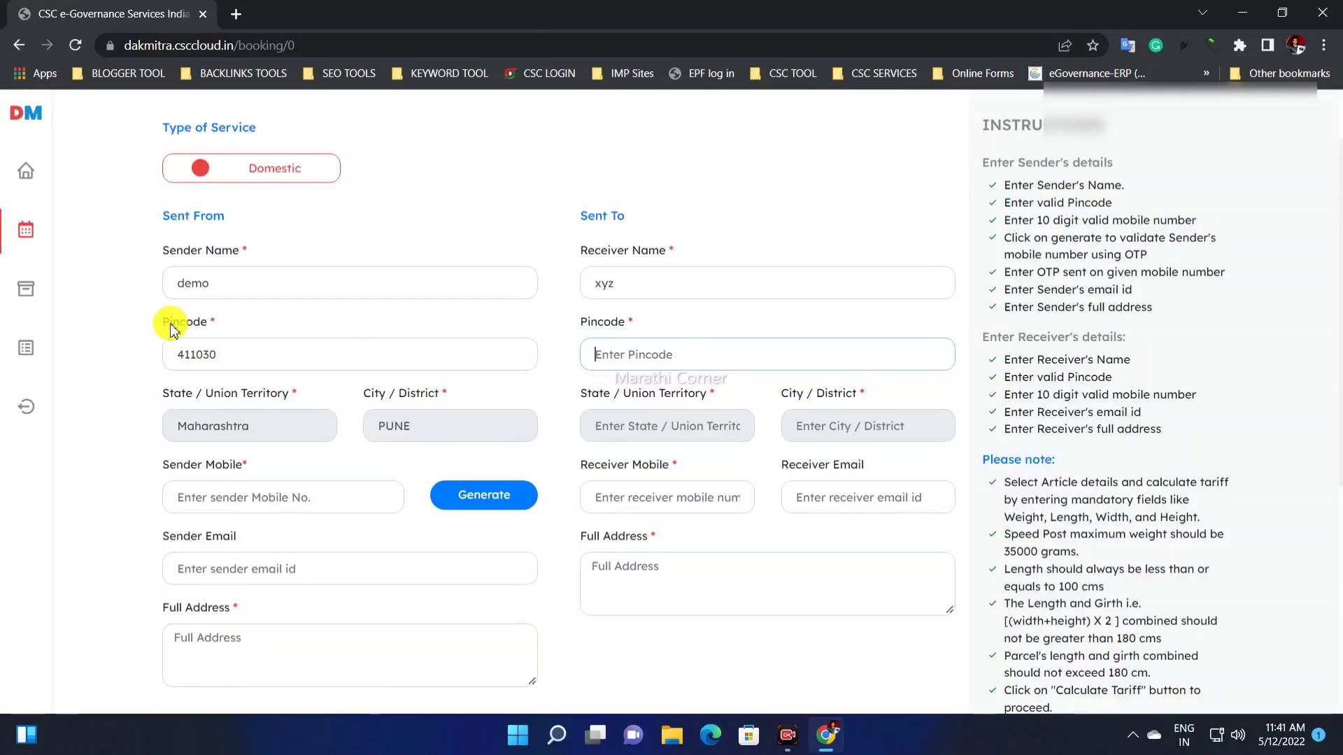
{"action": "double_click", "coordinate": [245, 215]}
{"action": "left_click_drag", "start_coordinate": [193, 321], "coordinate": [297, 318]}
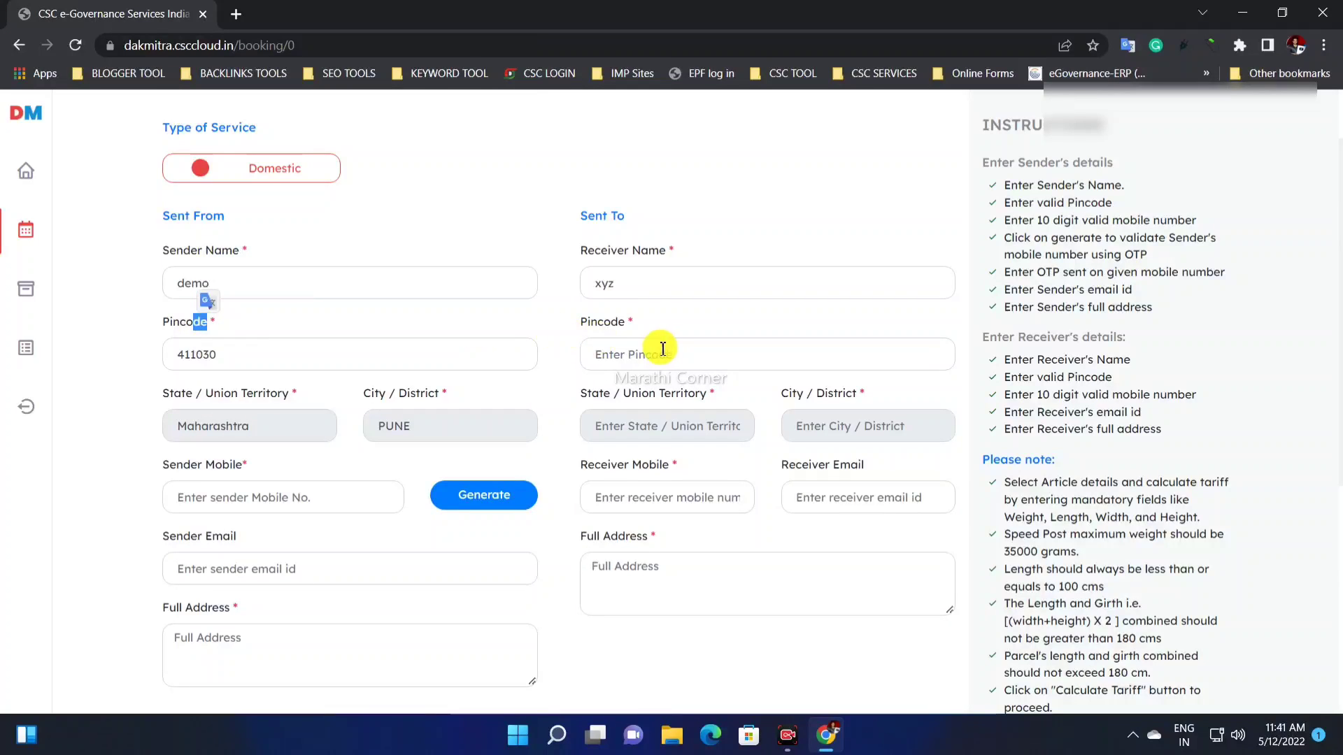
{"action": "left_click", "coordinate": [619, 364]}
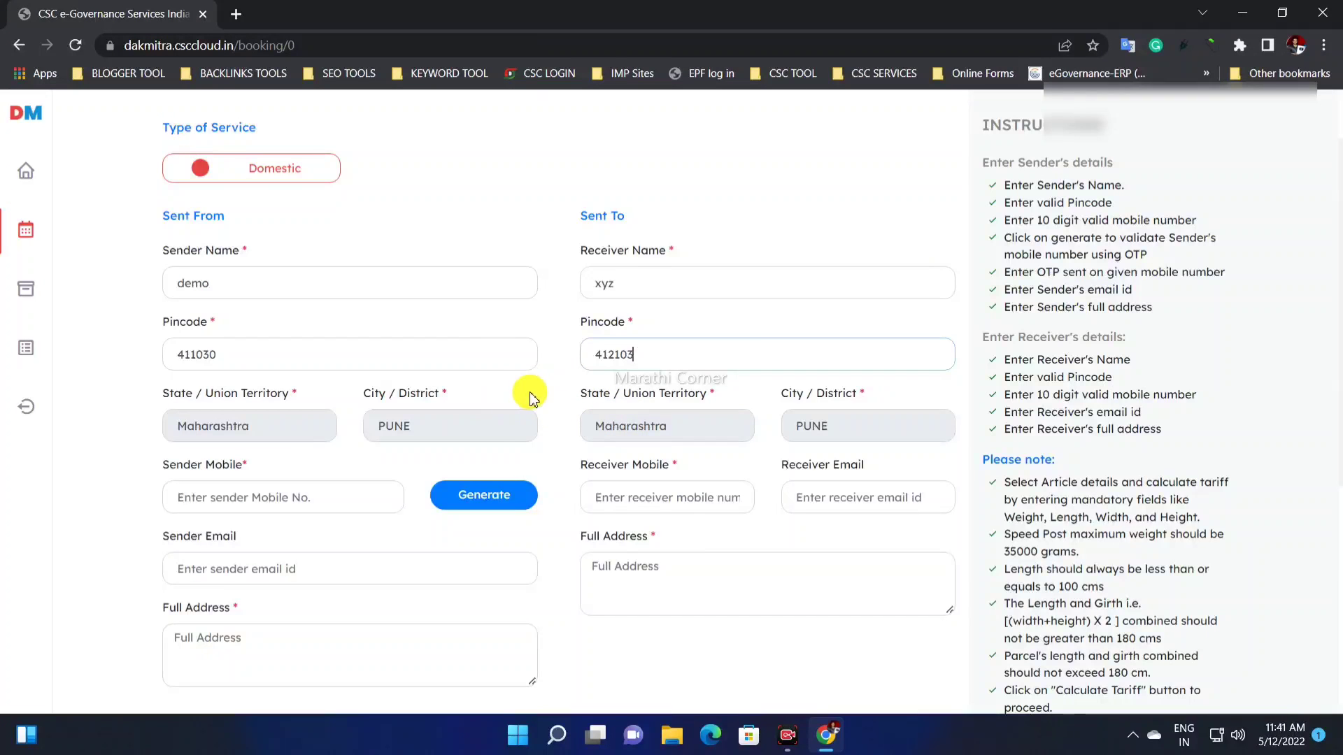
{"action": "left_click", "coordinate": [627, 354]}
Step: Review the Sender Mobile, Receiver Mobile and Receiver Email fields of the booking form
{"action": "scroll", "coordinate": [553, 357], "scroll_direction": "down", "scroll_amount": 1}
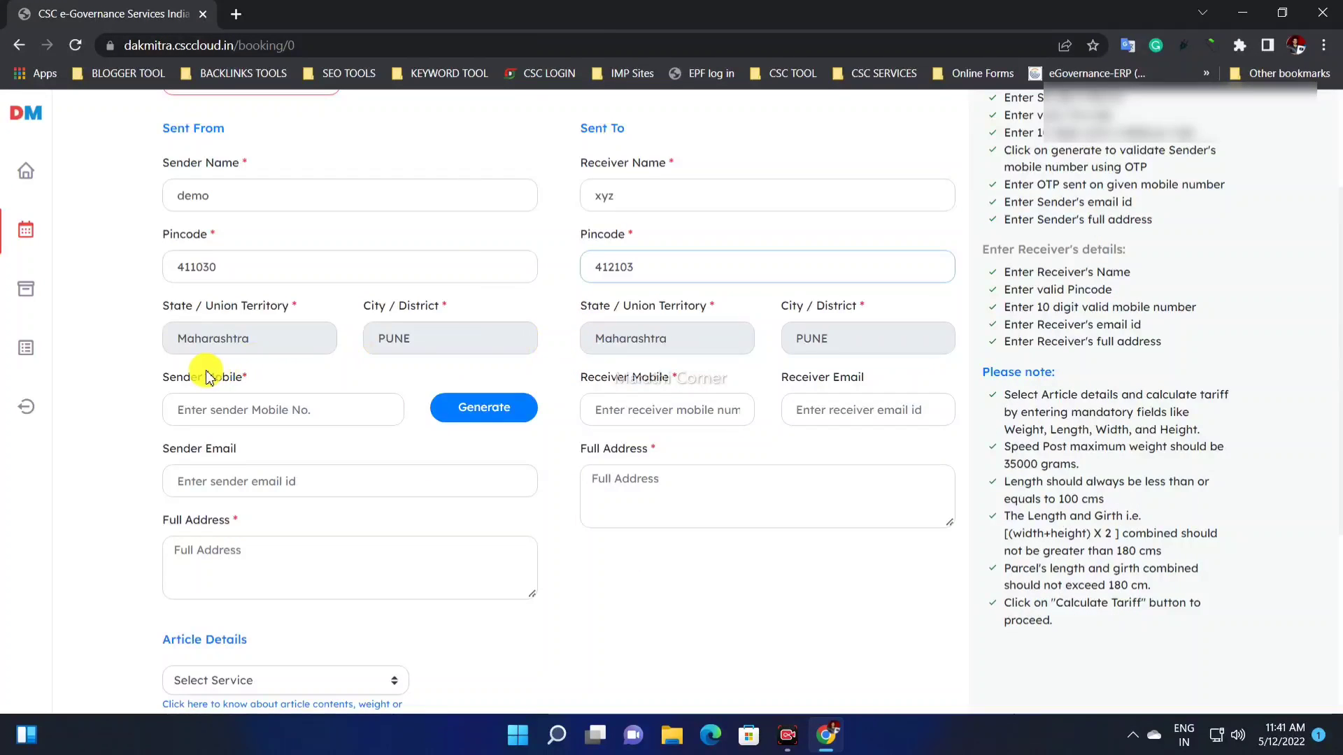
{"action": "left_click_drag", "start_coordinate": [176, 377], "coordinate": [264, 382]}
{"action": "scroll", "coordinate": [263, 336], "scroll_direction": "down", "scroll_amount": 2}
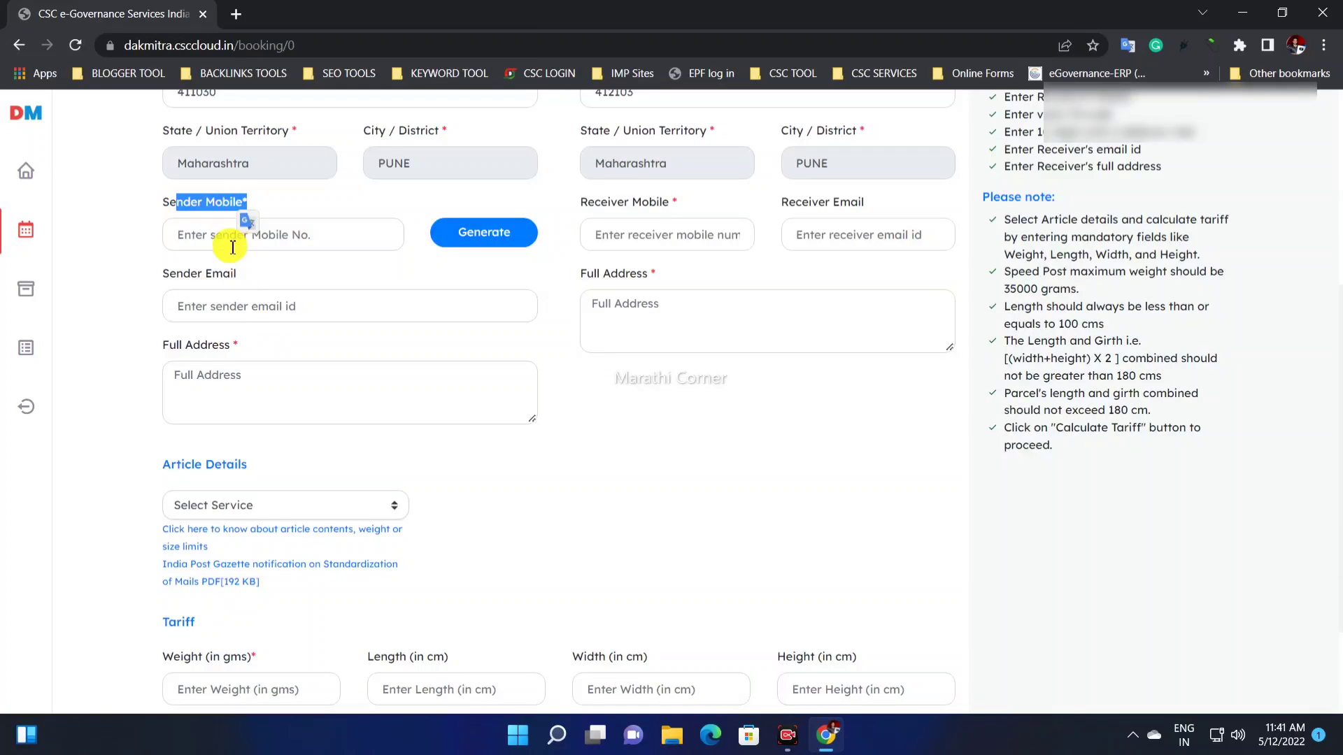
{"action": "left_click", "coordinate": [194, 238]}
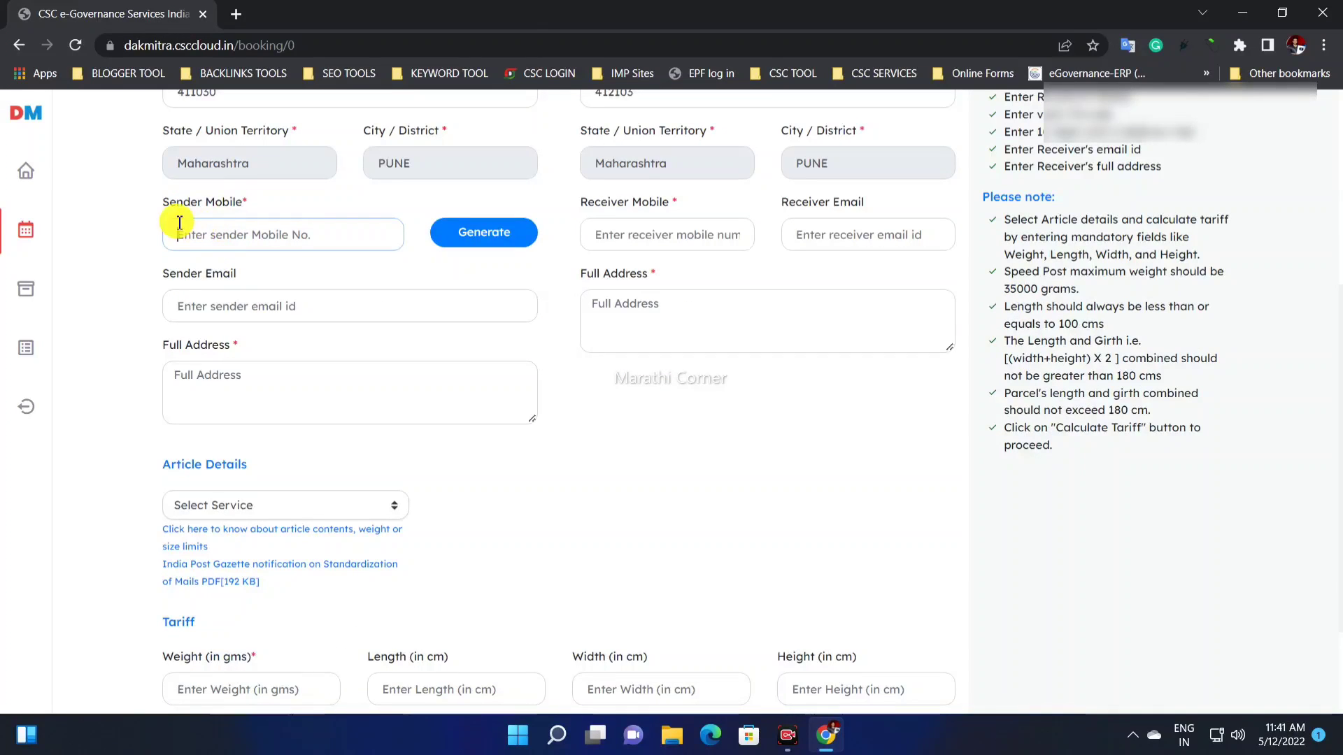
{"action": "left_click", "coordinate": [224, 210]}
{"action": "left_click_drag", "start_coordinate": [582, 203], "coordinate": [689, 210]}
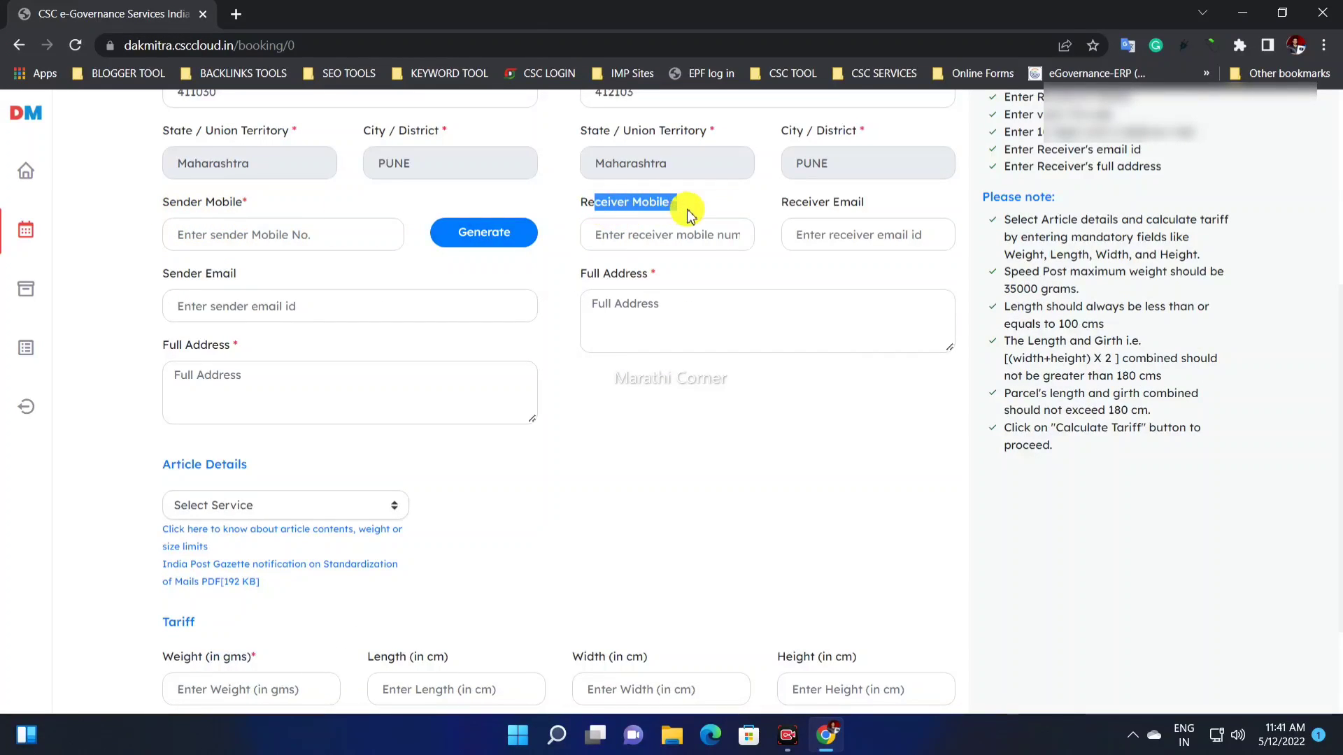
{"action": "left_click", "coordinate": [659, 230]}
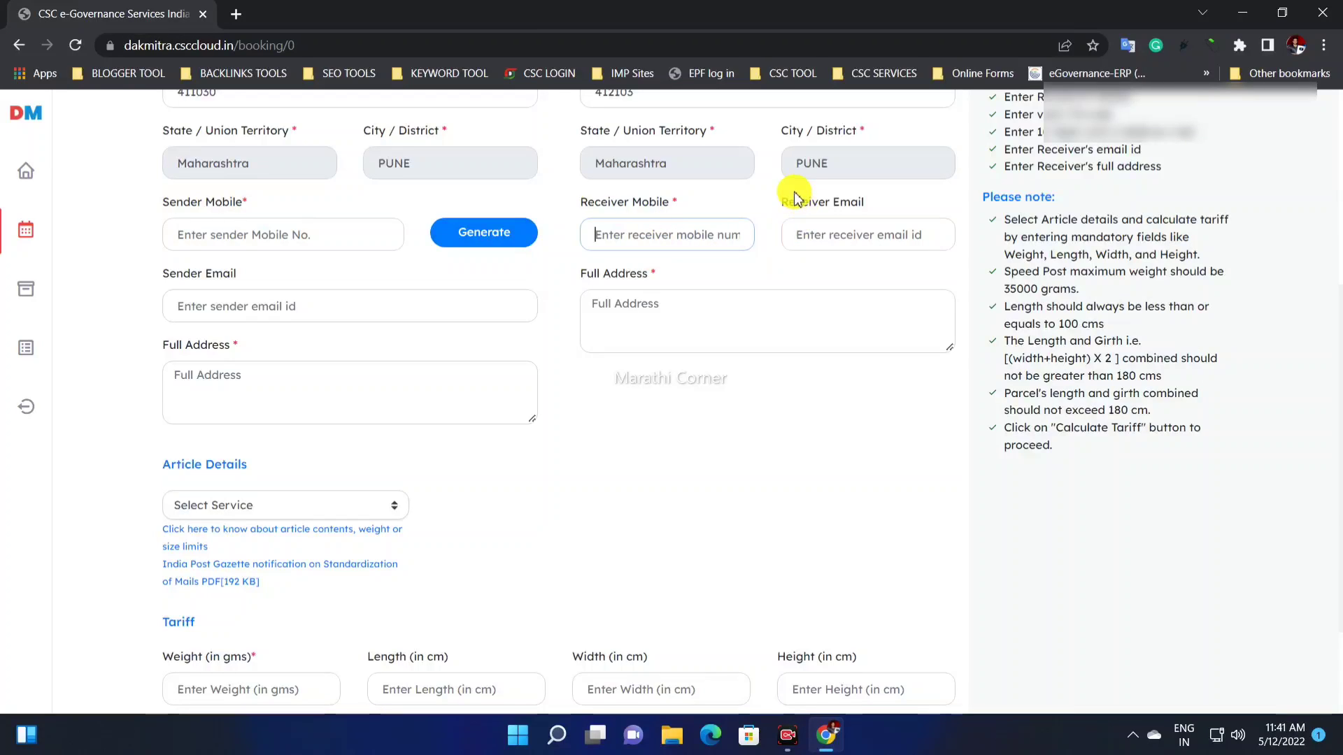
{"action": "left_click_drag", "start_coordinate": [791, 205], "coordinate": [878, 204]}
{"action": "left_click", "coordinate": [837, 240]}
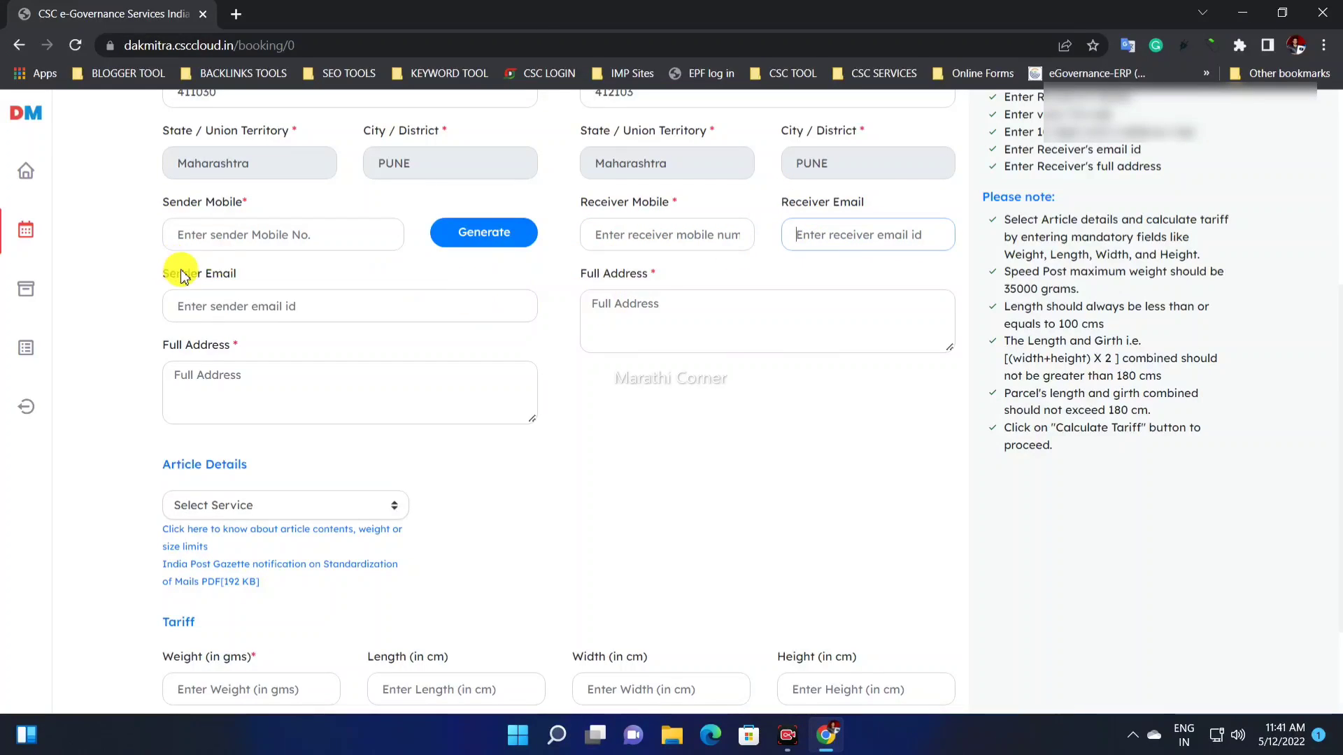
Step: Review the Sender Email field and the Full Address fields of both sender and receiver
{"action": "left_click_drag", "start_coordinate": [157, 277], "coordinate": [237, 275]}
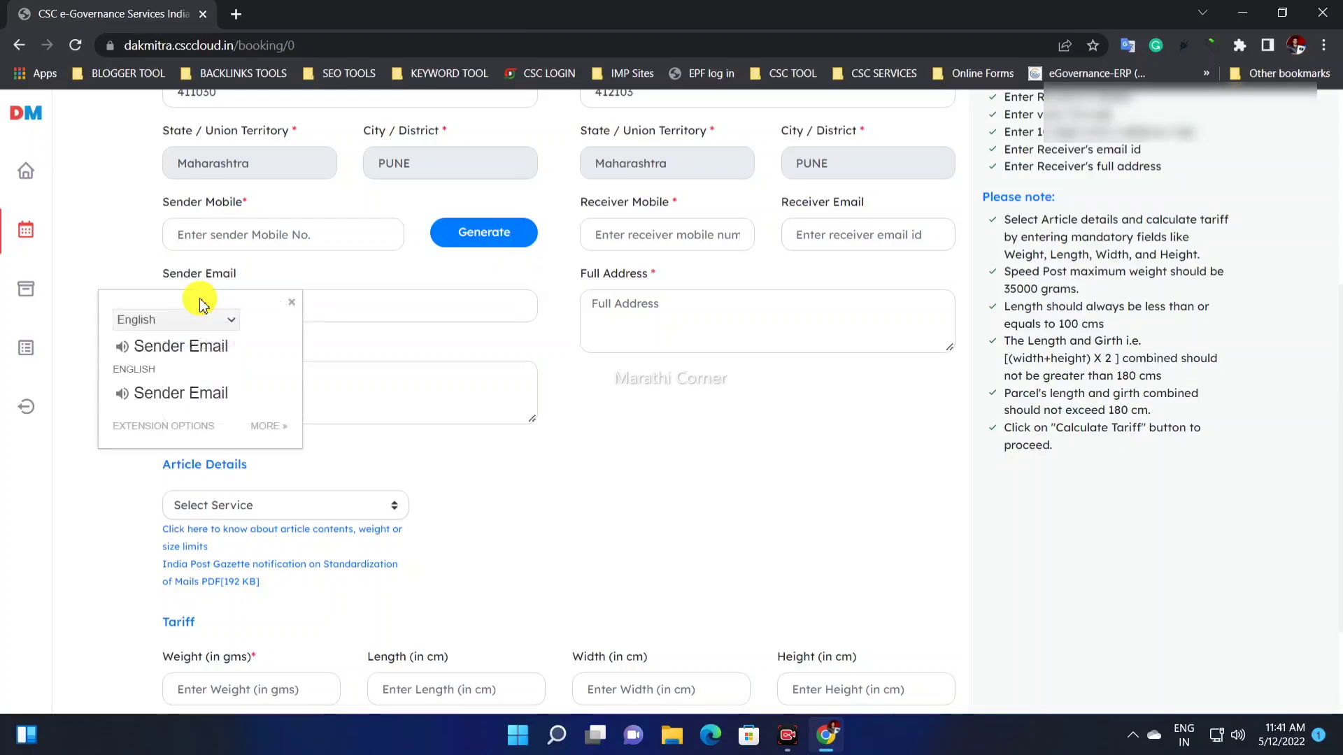
{"action": "left_click", "coordinate": [309, 308]}
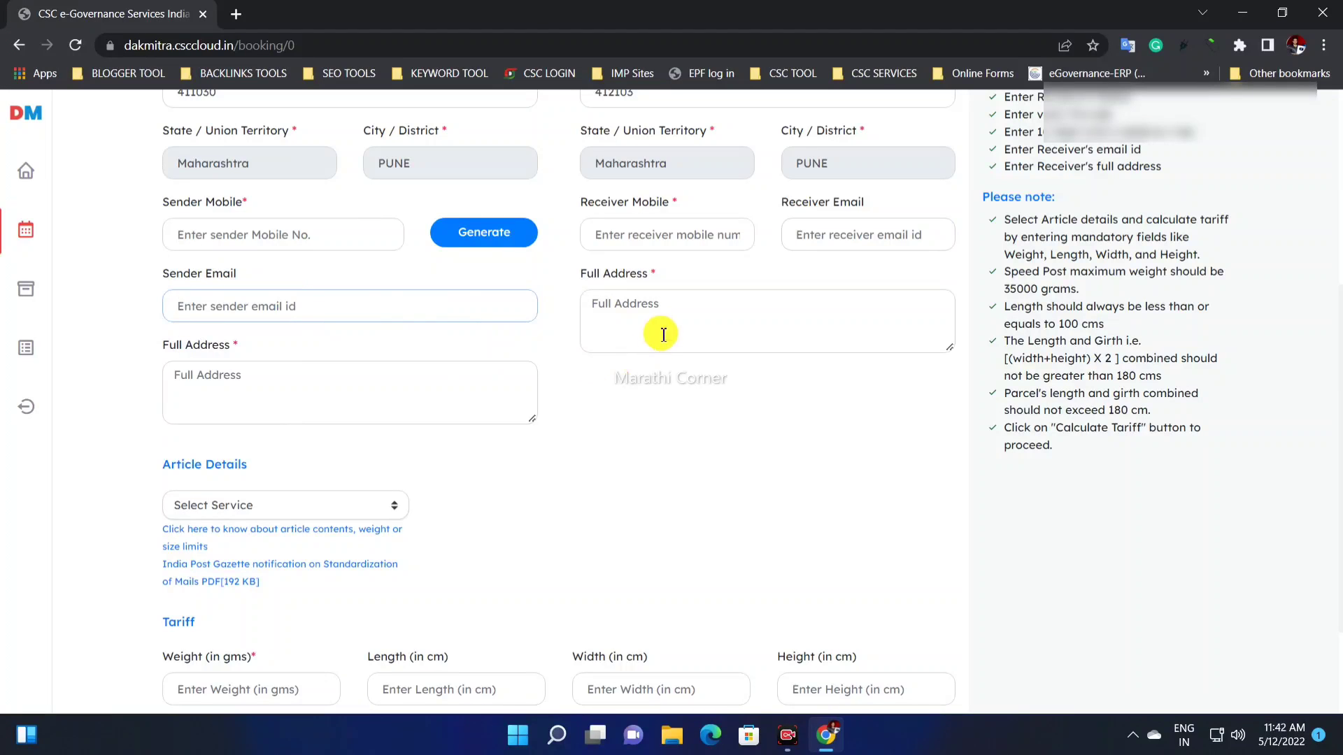
{"action": "left_click_drag", "start_coordinate": [586, 273], "coordinate": [621, 303]}
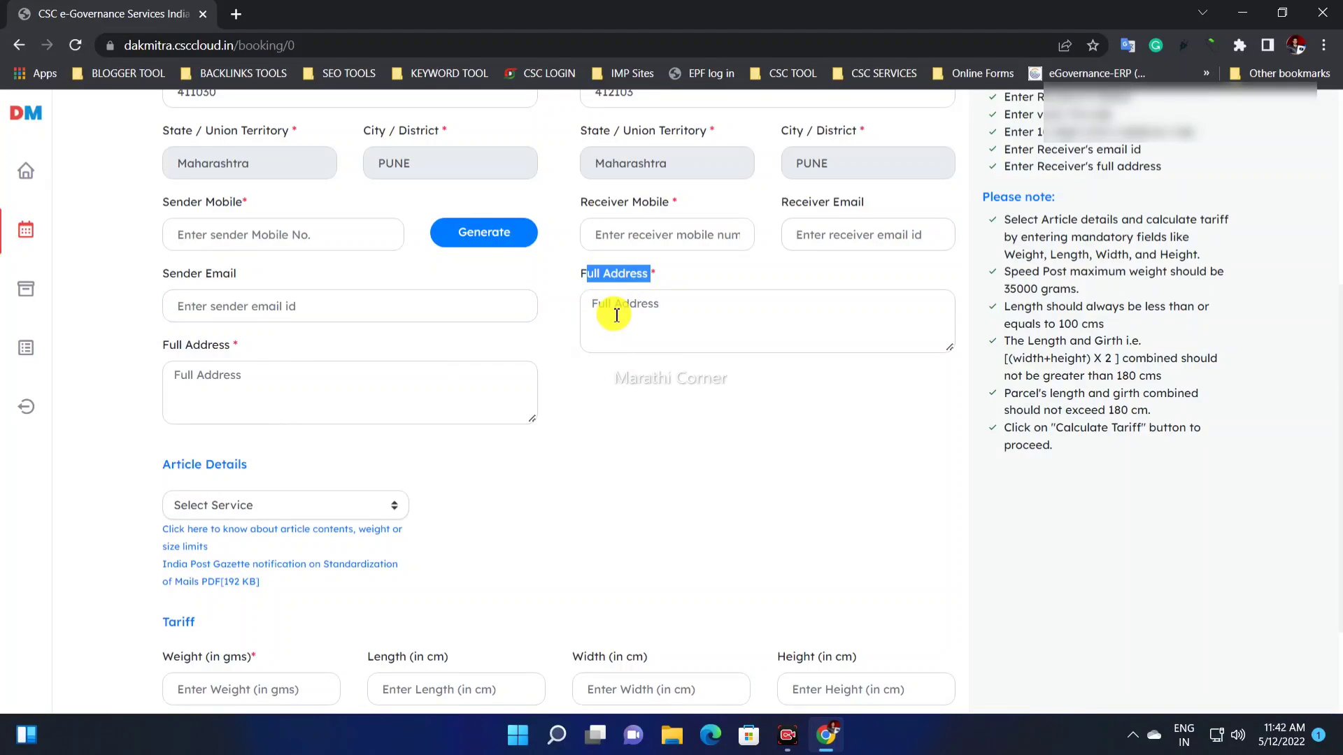
{"action": "left_click", "coordinate": [617, 316]}
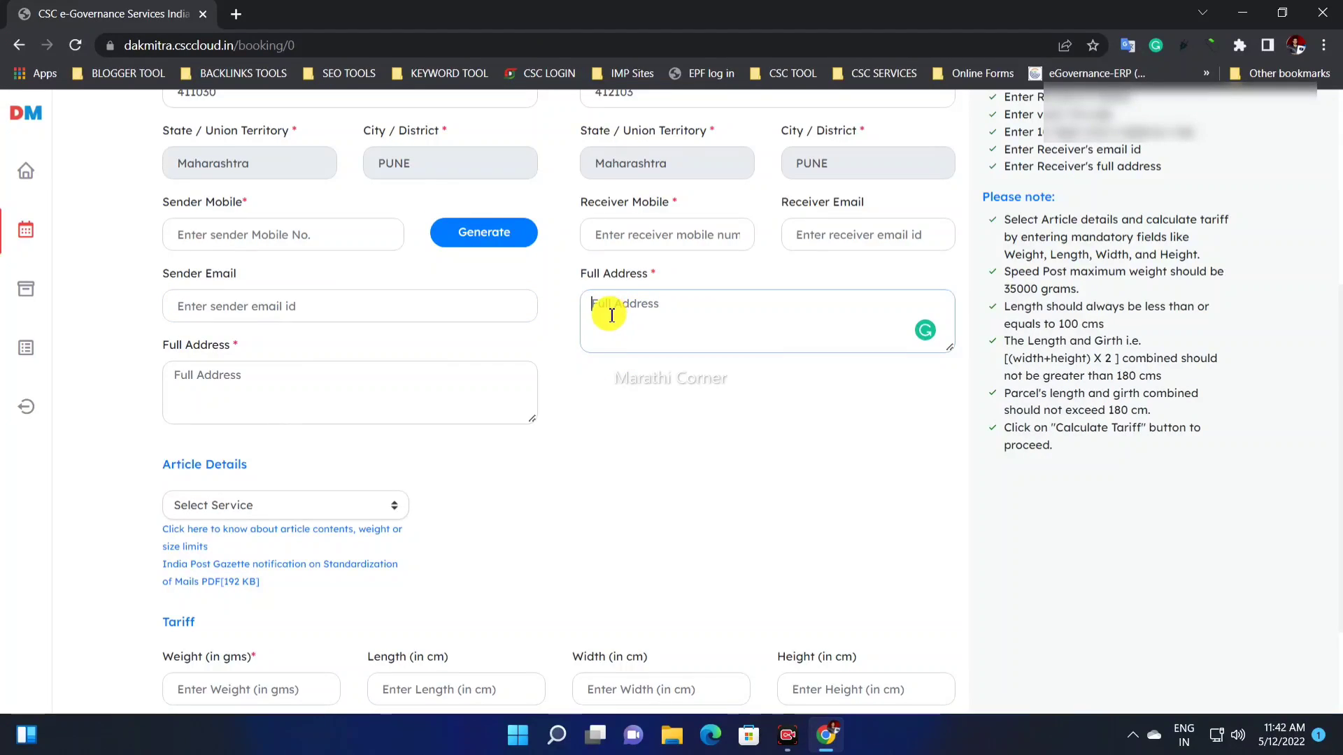
{"action": "scroll", "coordinate": [611, 315], "scroll_direction": "up", "scroll_amount": 1}
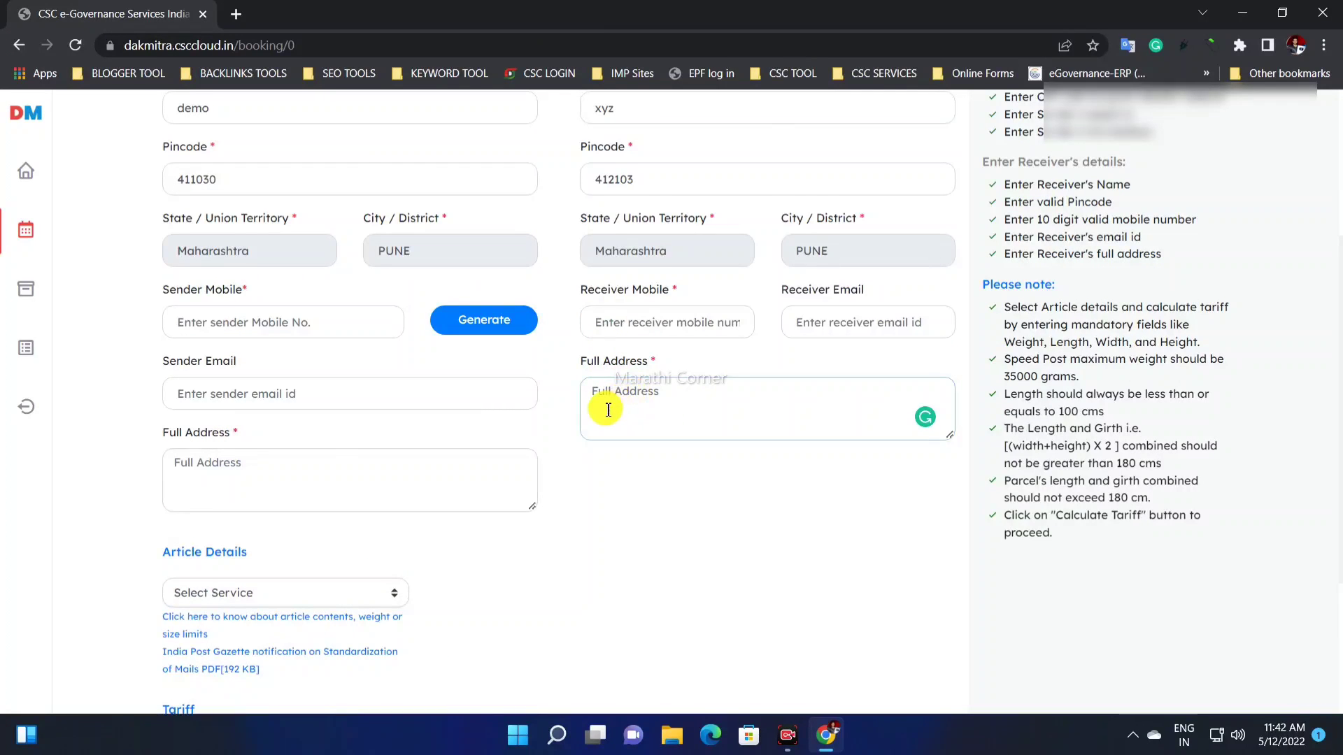
{"action": "scroll", "coordinate": [608, 411], "scroll_direction": "down", "scroll_amount": 1}
{"action": "left_click", "coordinate": [423, 390]}
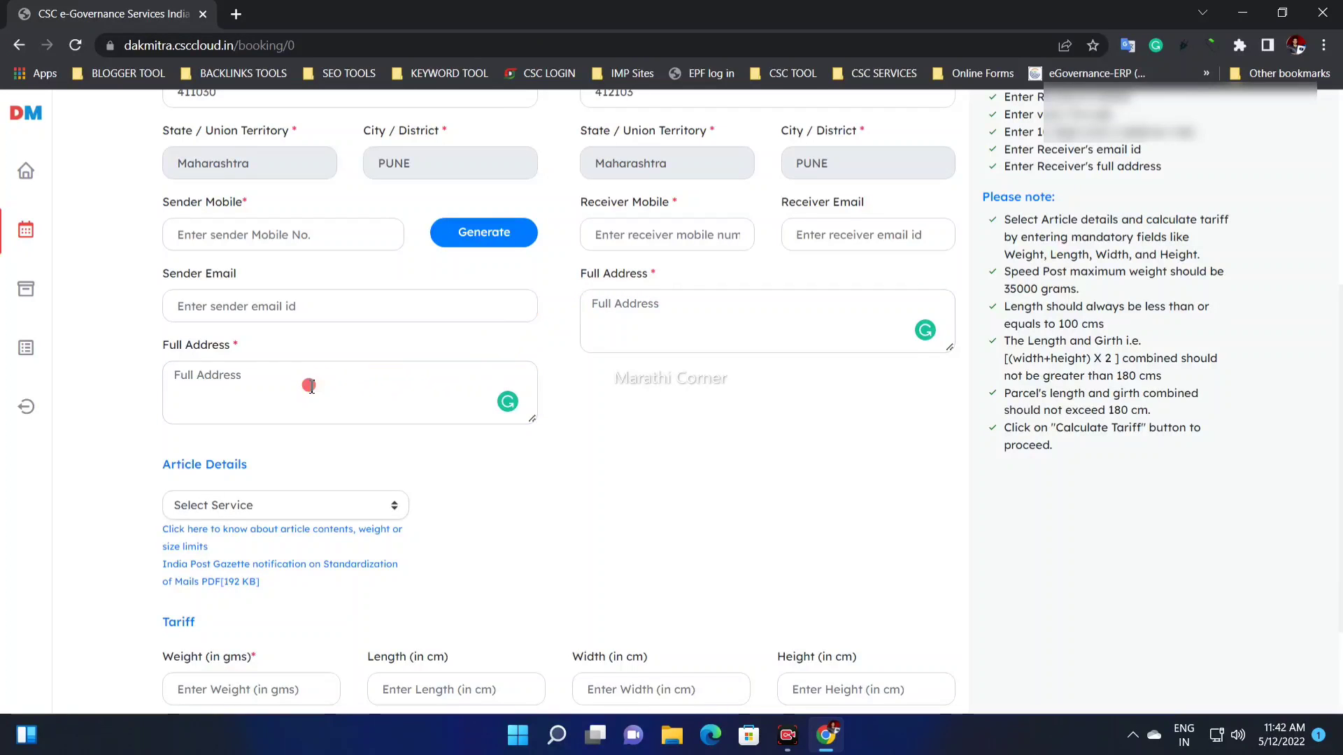
Step: Choose Speed Post as the service under Article Details
{"action": "scroll", "coordinate": [293, 371], "scroll_direction": "down", "scroll_amount": 2}
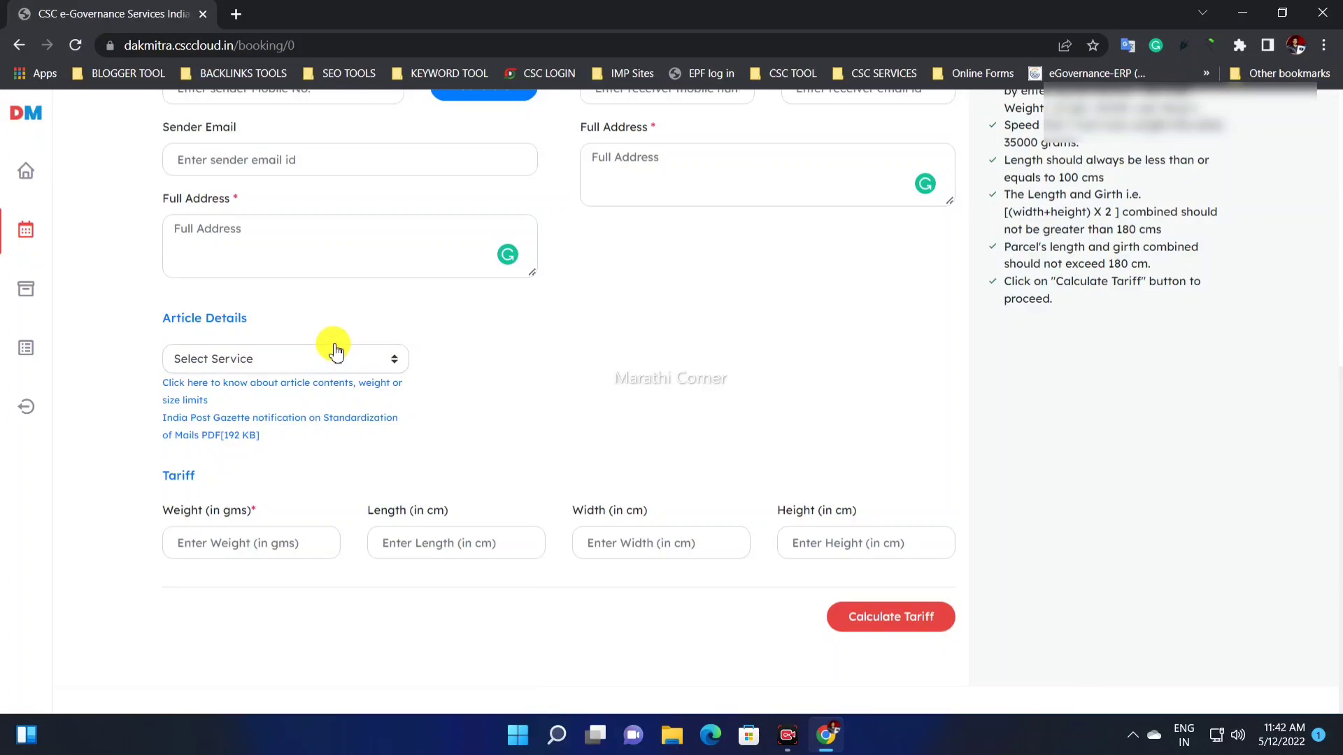
{"action": "scroll", "coordinate": [334, 346], "scroll_direction": "up", "scroll_amount": 1}
{"action": "scroll", "coordinate": [203, 312], "scroll_direction": "down", "scroll_amount": 1}
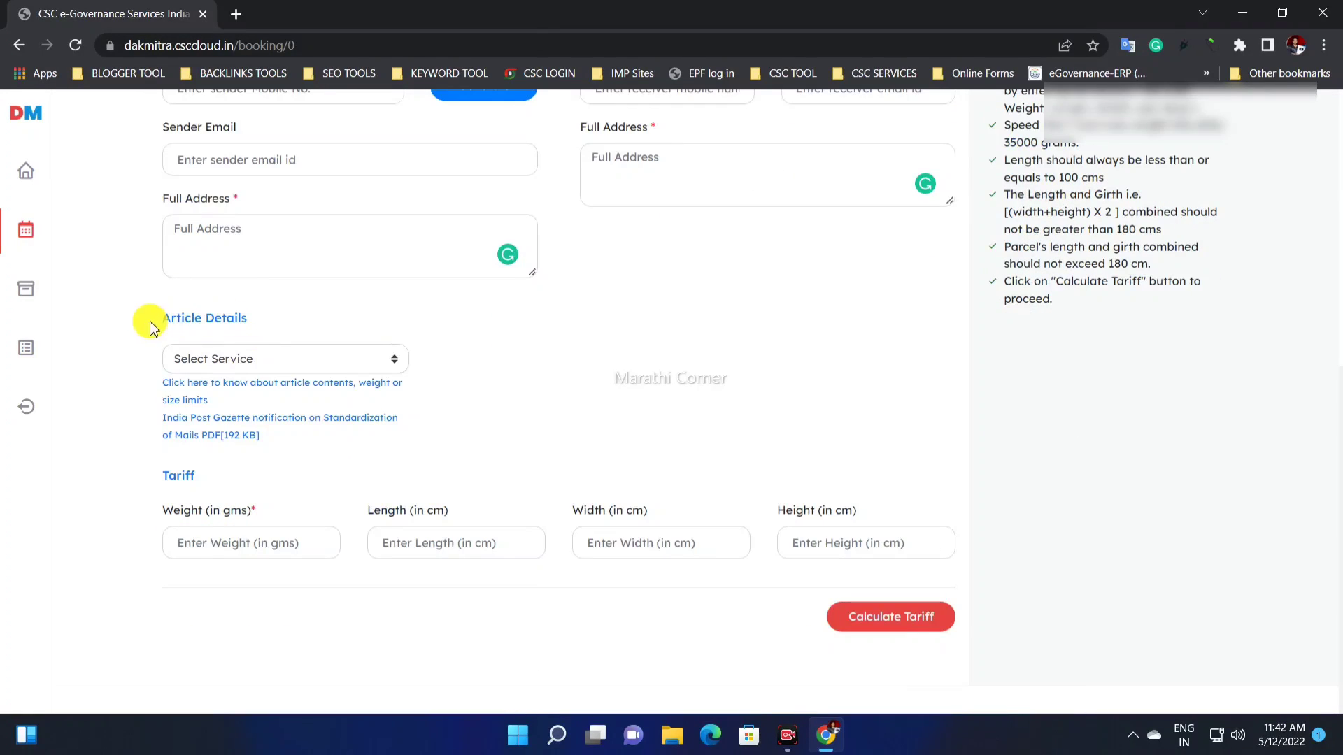
{"action": "left_click", "coordinate": [217, 358]}
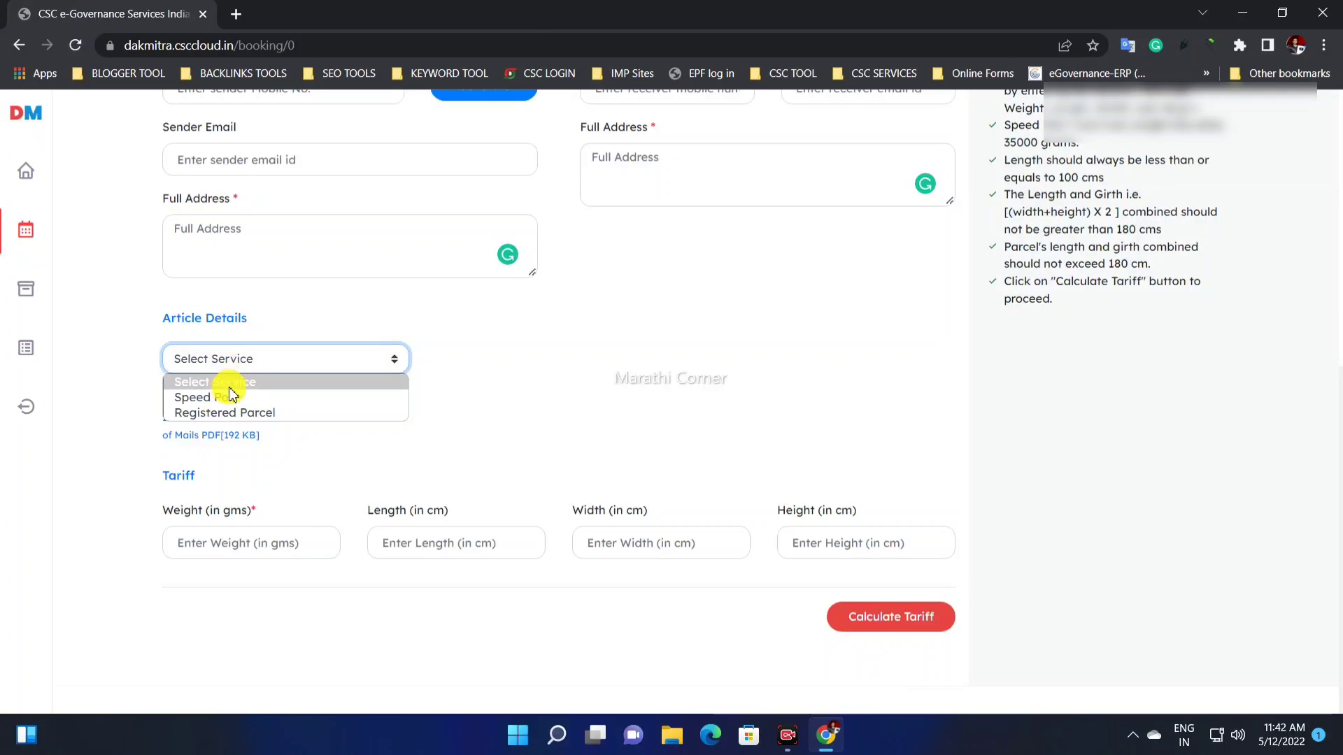
{"action": "left_click", "coordinate": [225, 397]}
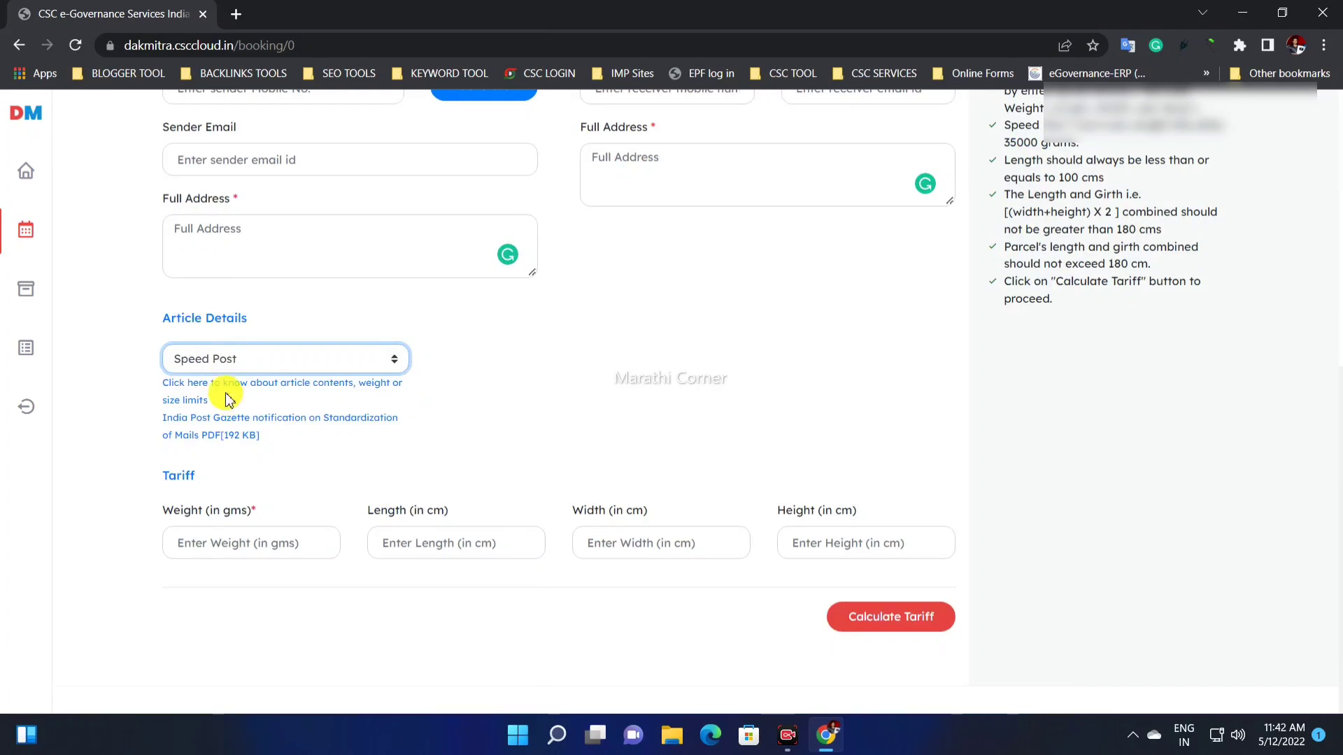
Step: Switch the article service to Registered Parcel and back to Speed Post
{"action": "left_click", "coordinate": [234, 360]}
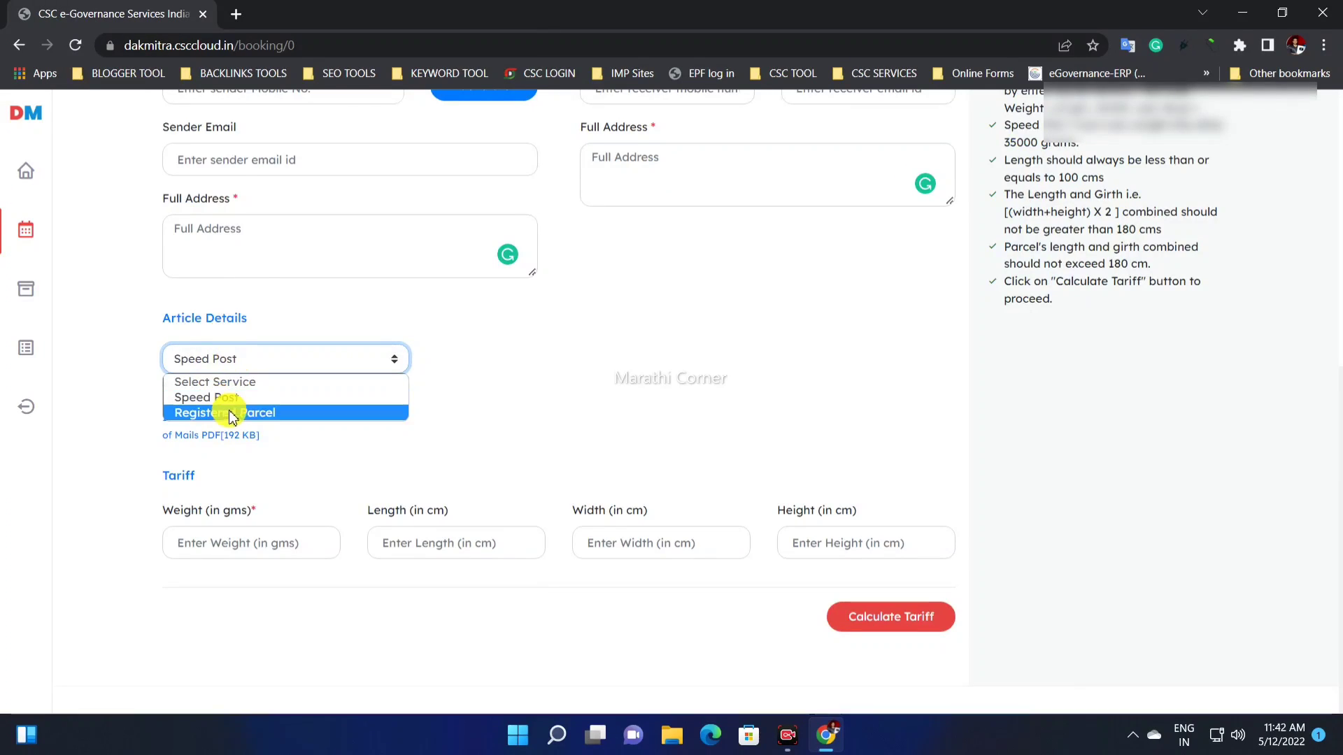
{"action": "left_click", "coordinate": [210, 411]}
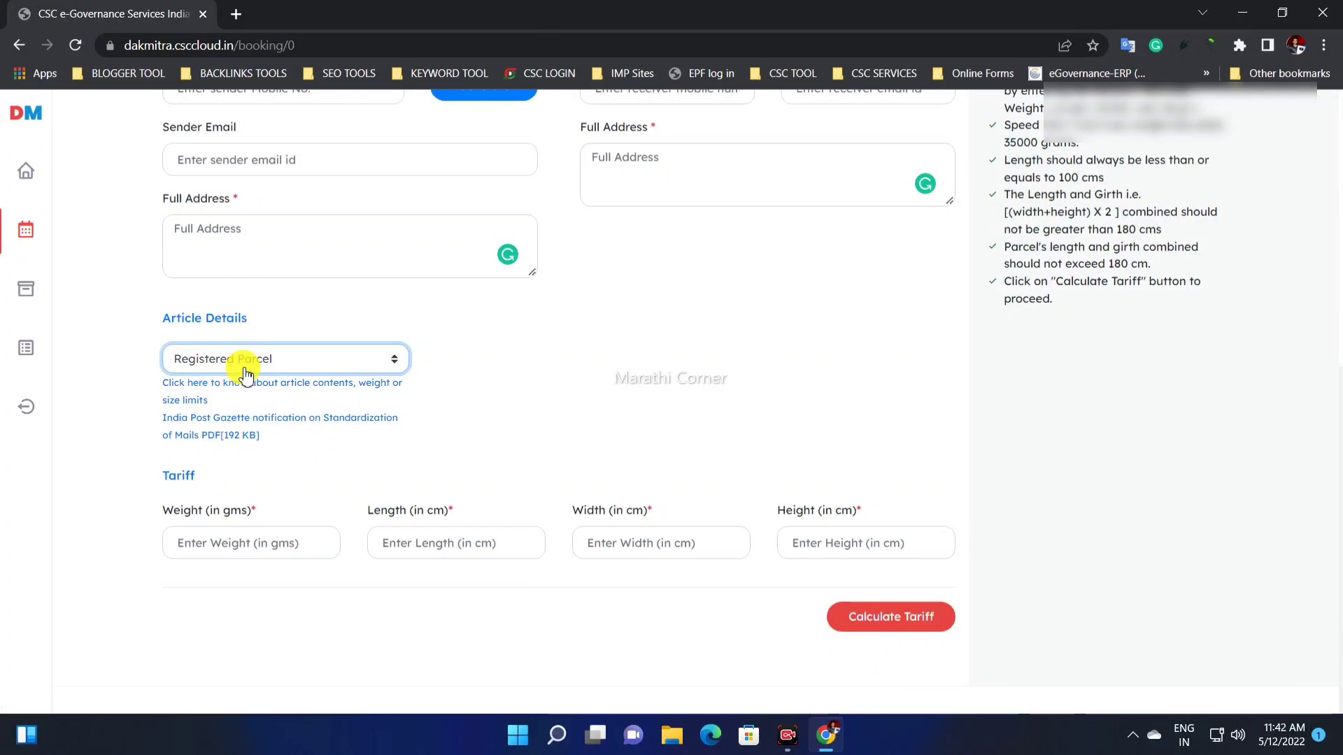
{"action": "left_click", "coordinate": [242, 367]}
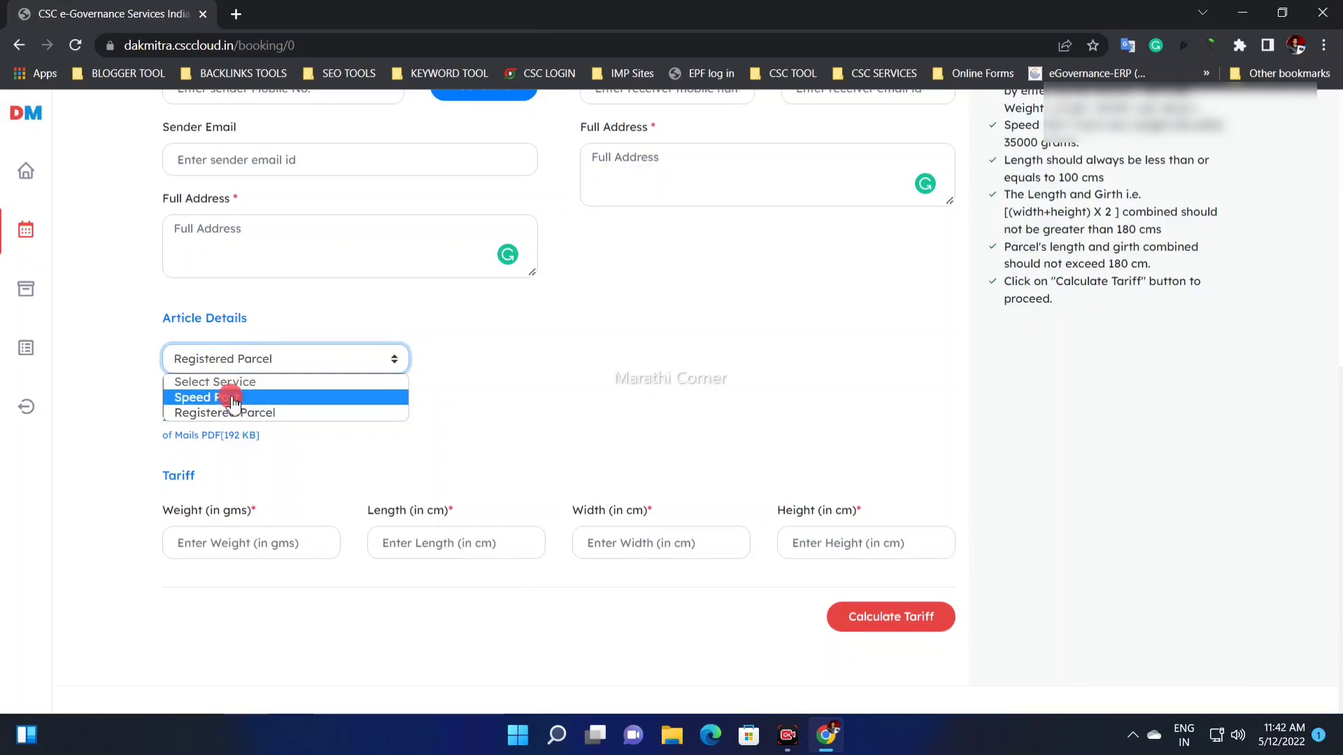
{"action": "left_click", "coordinate": [235, 393]}
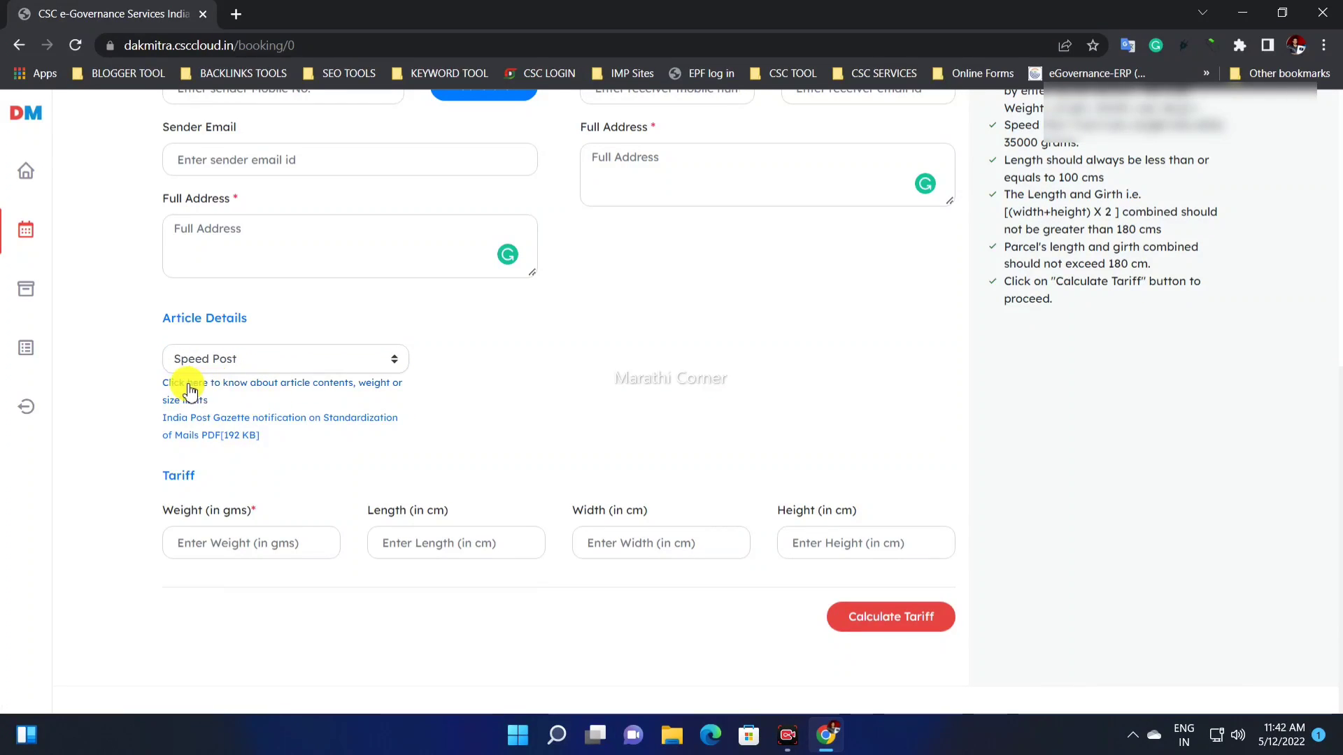
Step: Open the linked information on article contents, weight or size limits and look through the India Post Mail Products page
{"action": "left_click_drag", "start_coordinate": [156, 383], "coordinate": [420, 406]}
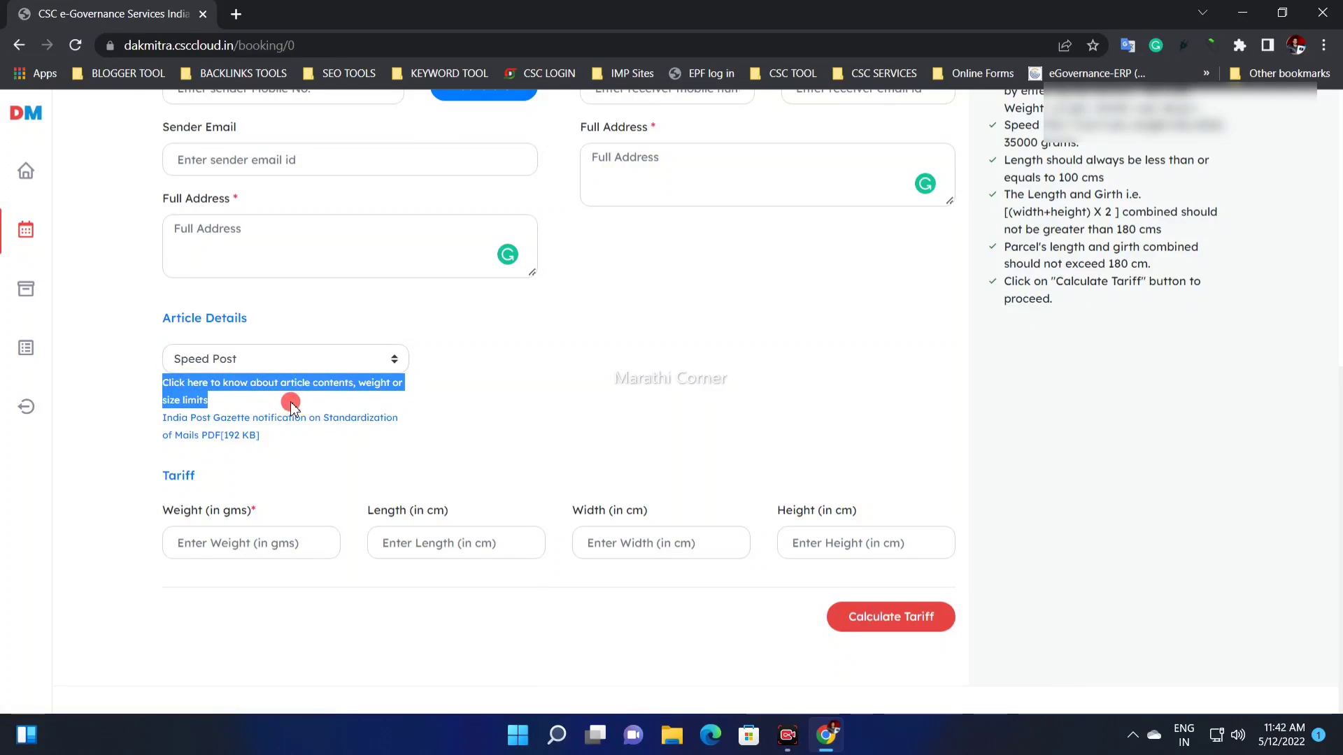
{"action": "left_click", "coordinate": [203, 395]}
{"action": "left_click", "coordinate": [197, 386]}
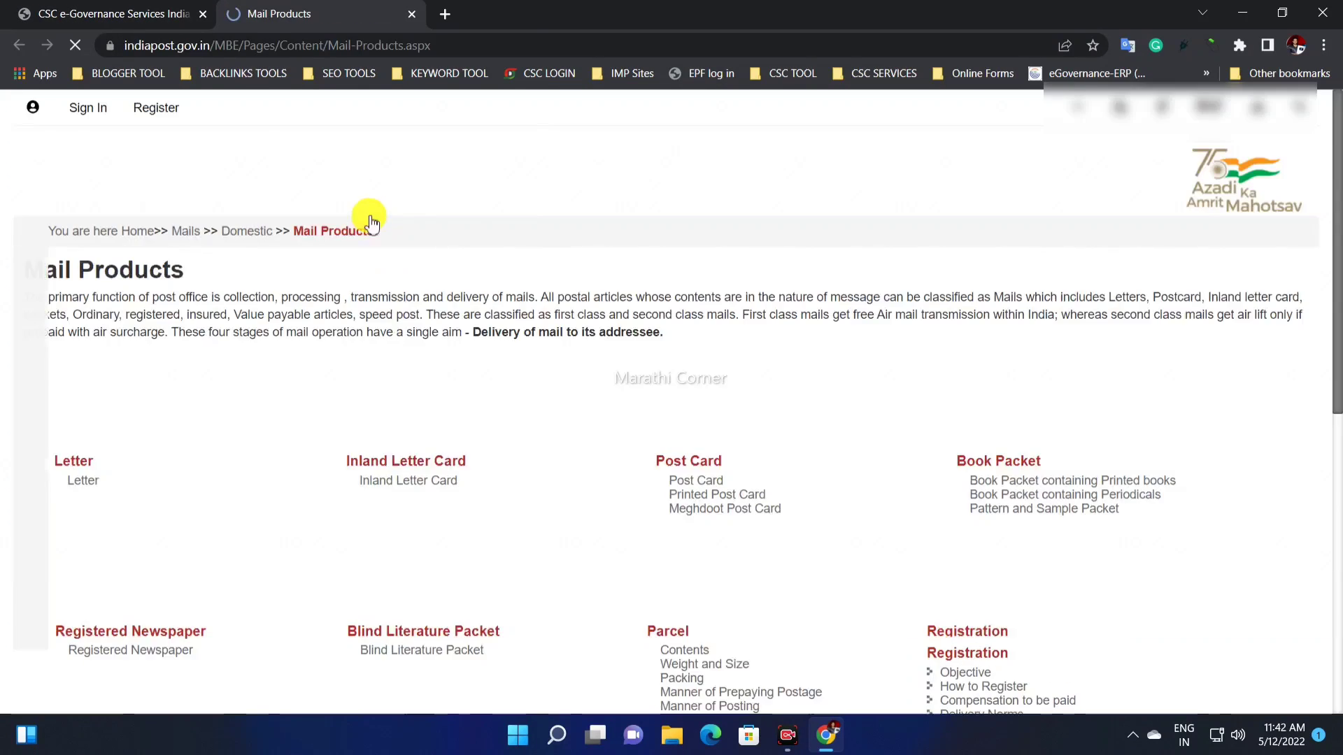
{"action": "scroll", "coordinate": [231, 212], "scroll_direction": "down", "scroll_amount": 8}
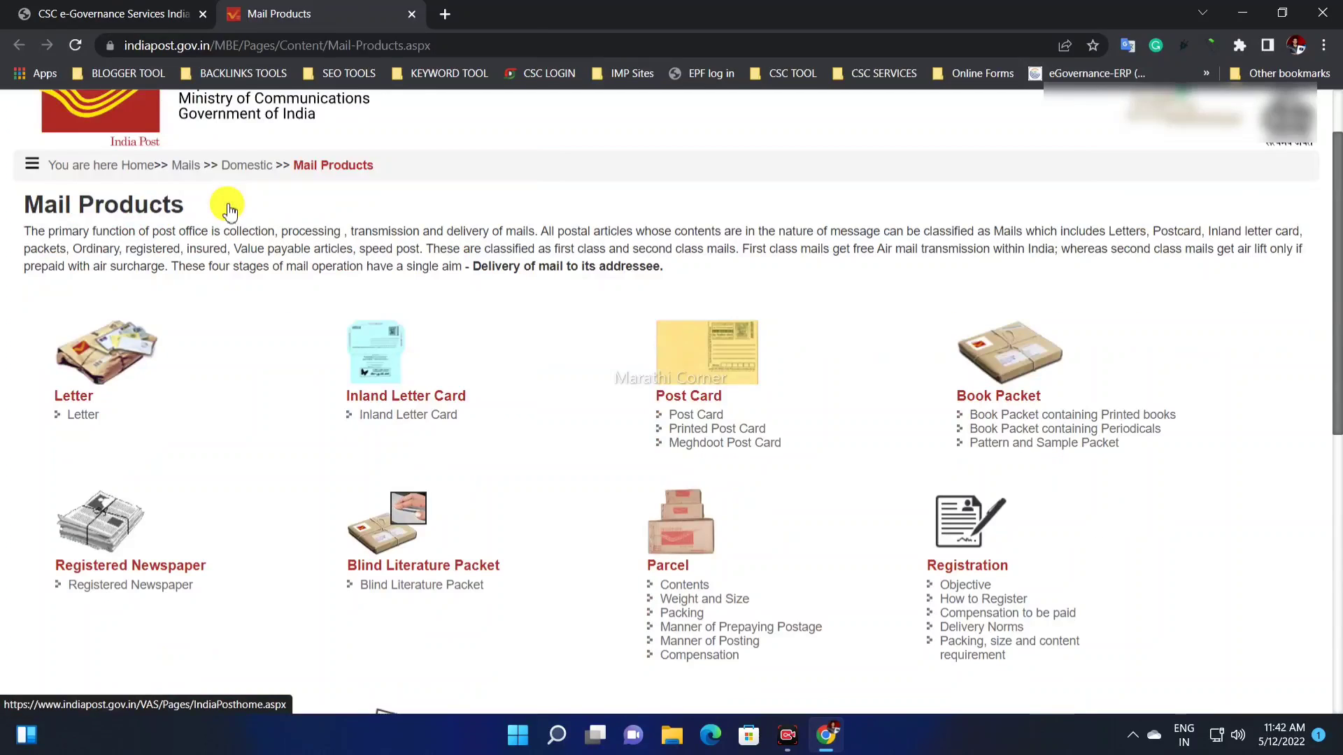
{"action": "scroll", "coordinate": [392, 308], "scroll_direction": "down", "scroll_amount": 2}
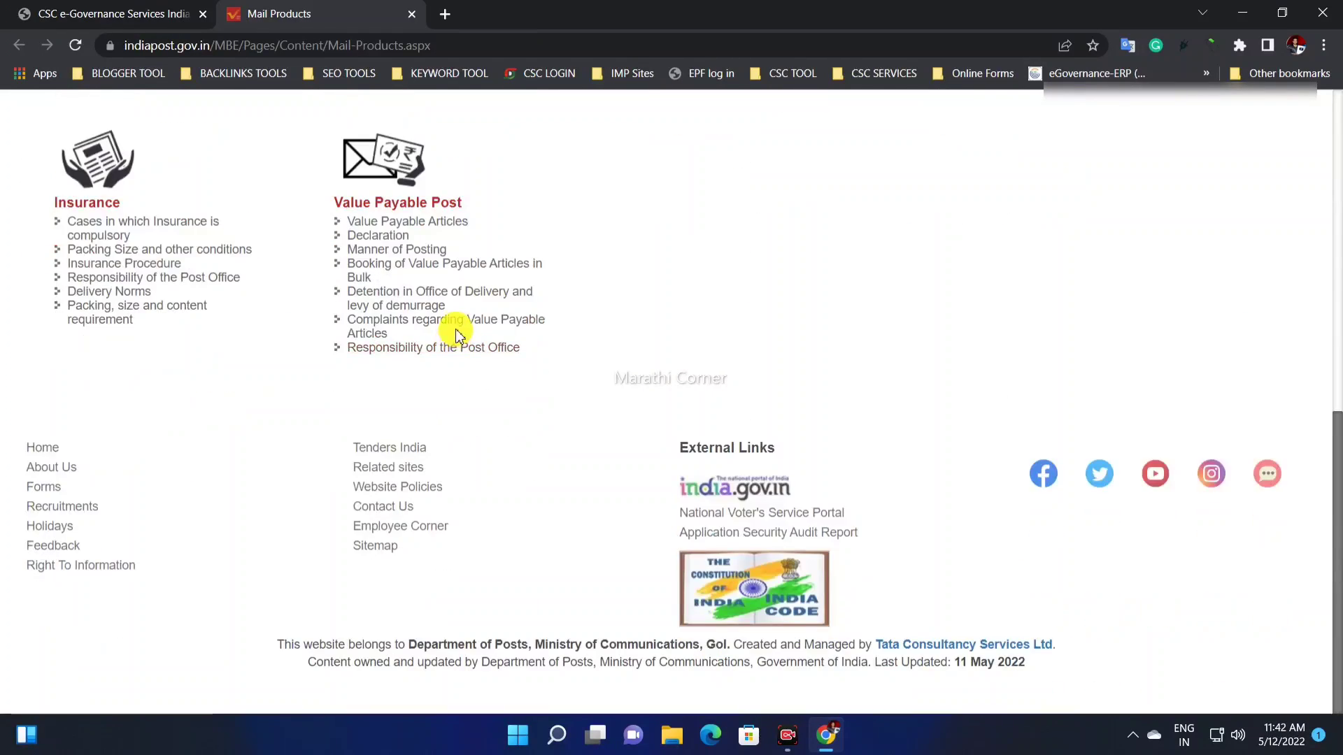
Step: Close the Mail Products page, look through the India Post Gazette notification PDF on Standardization of Mails, and return to the booking form
{"action": "scroll", "coordinate": [449, 320], "scroll_direction": "up", "scroll_amount": 10}
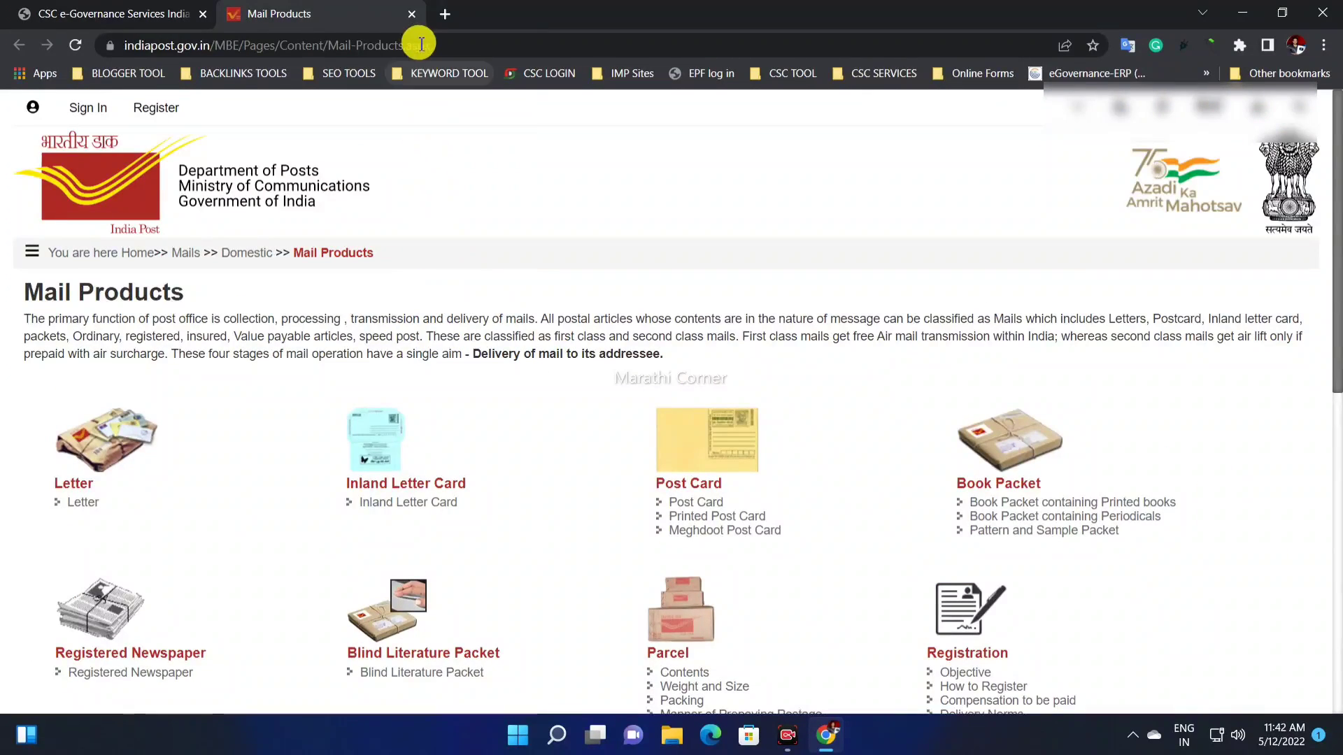
{"action": "left_click", "coordinate": [411, 14]}
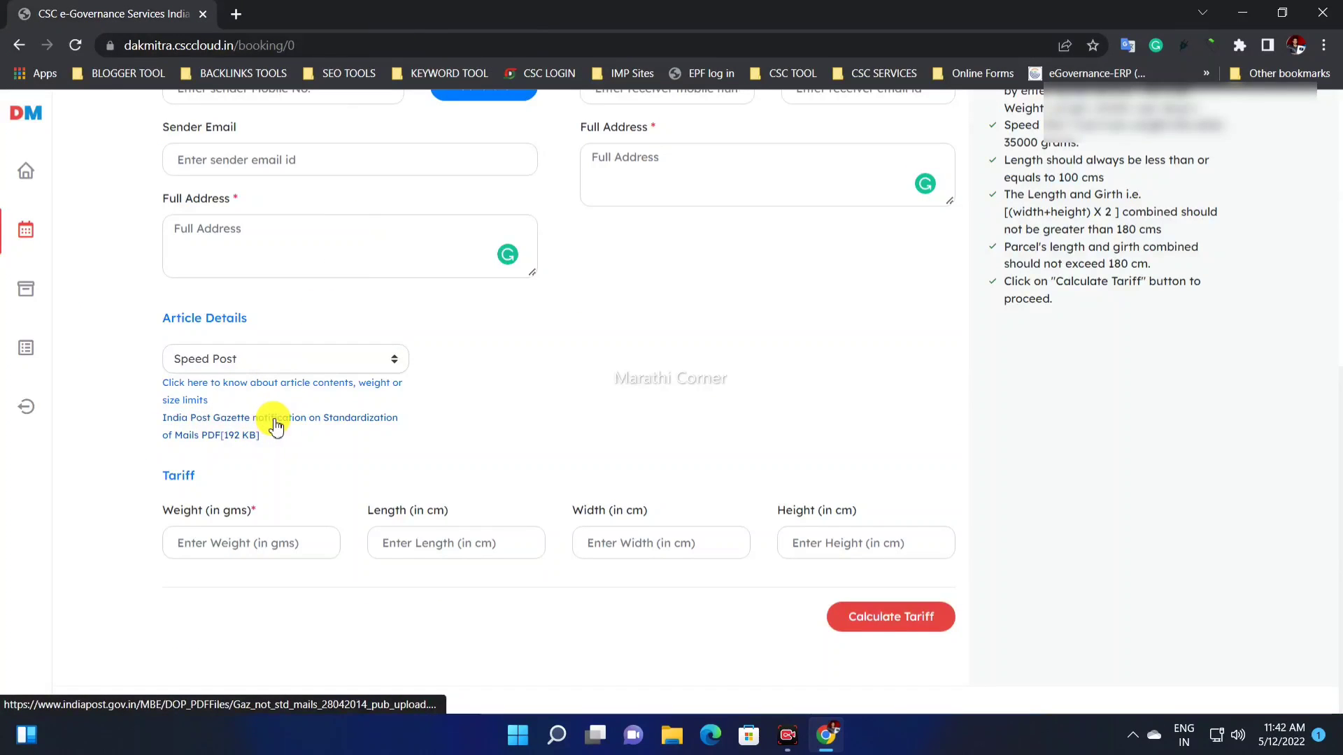
{"action": "left_click", "coordinate": [274, 419]}
{"action": "scroll", "coordinate": [714, 294], "scroll_direction": "down", "scroll_amount": 10}
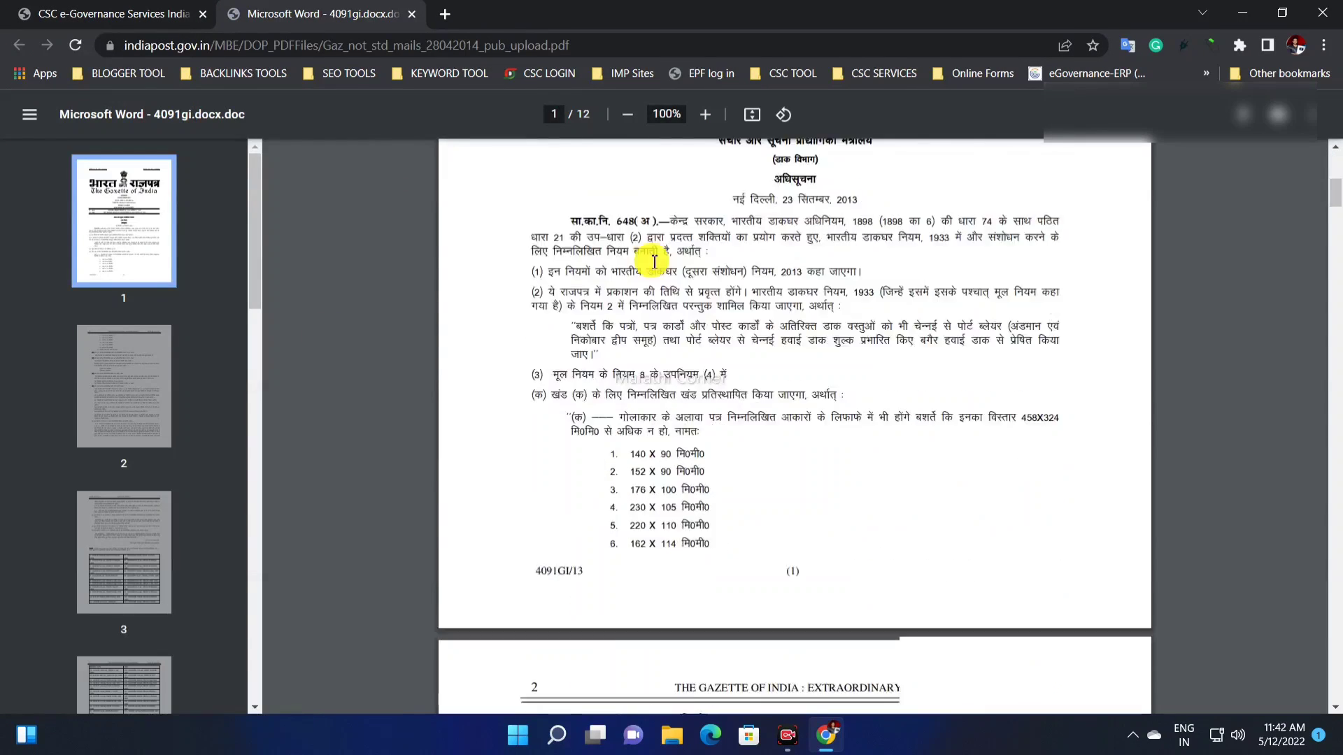
{"action": "left_click", "coordinate": [411, 15]}
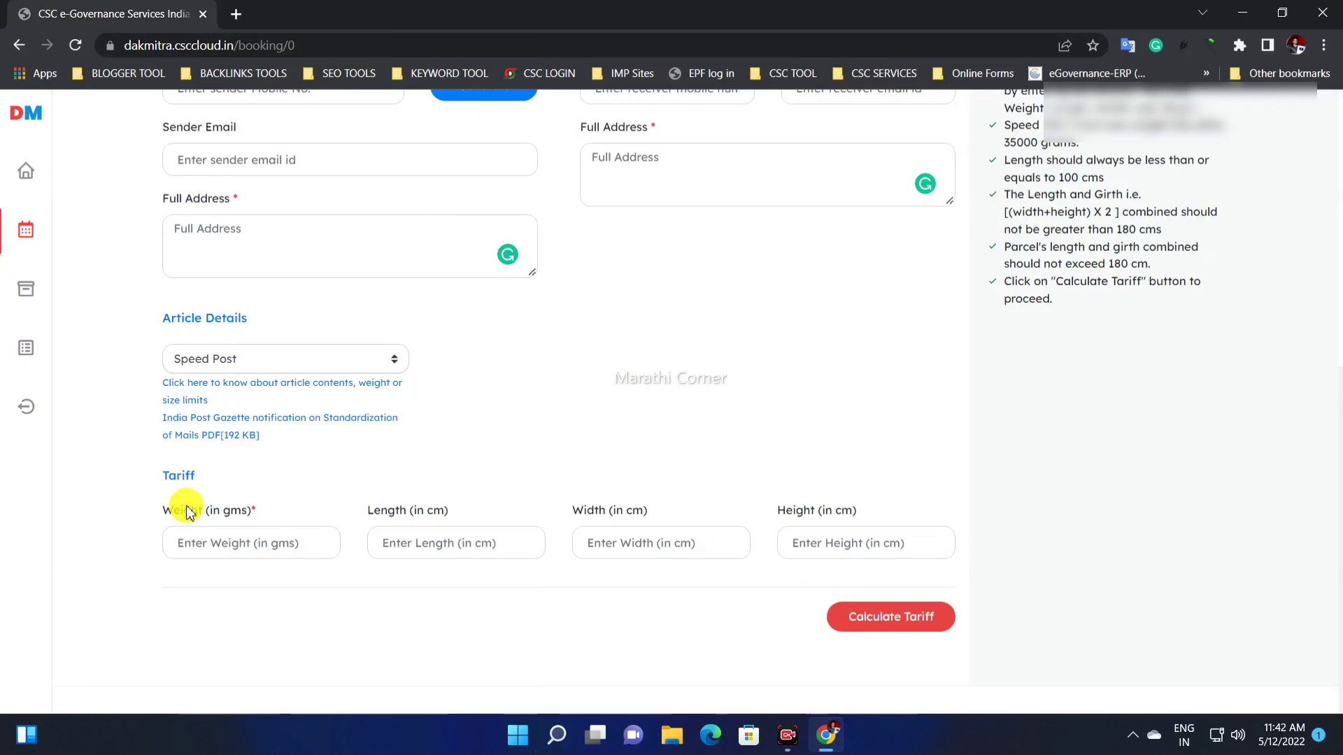
Step: Enter a weight of 10 gms and a length of 120 cm in the Tariff details of the booking form
{"action": "left_click_drag", "start_coordinate": [168, 516], "coordinate": [228, 533]}
{"action": "left_click", "coordinate": [216, 543]}
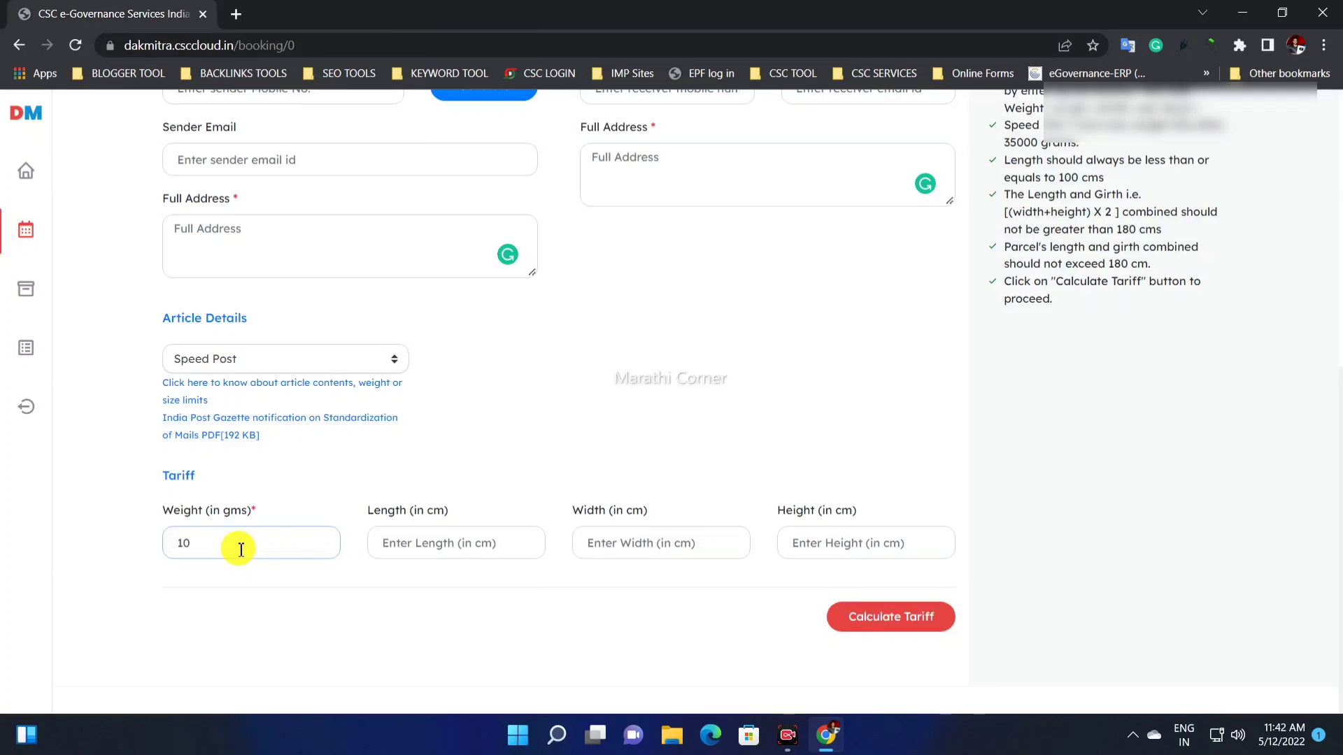
{"action": "left_click_drag", "start_coordinate": [415, 513], "coordinate": [432, 550]}
{"action": "left_click", "coordinate": [428, 544]}
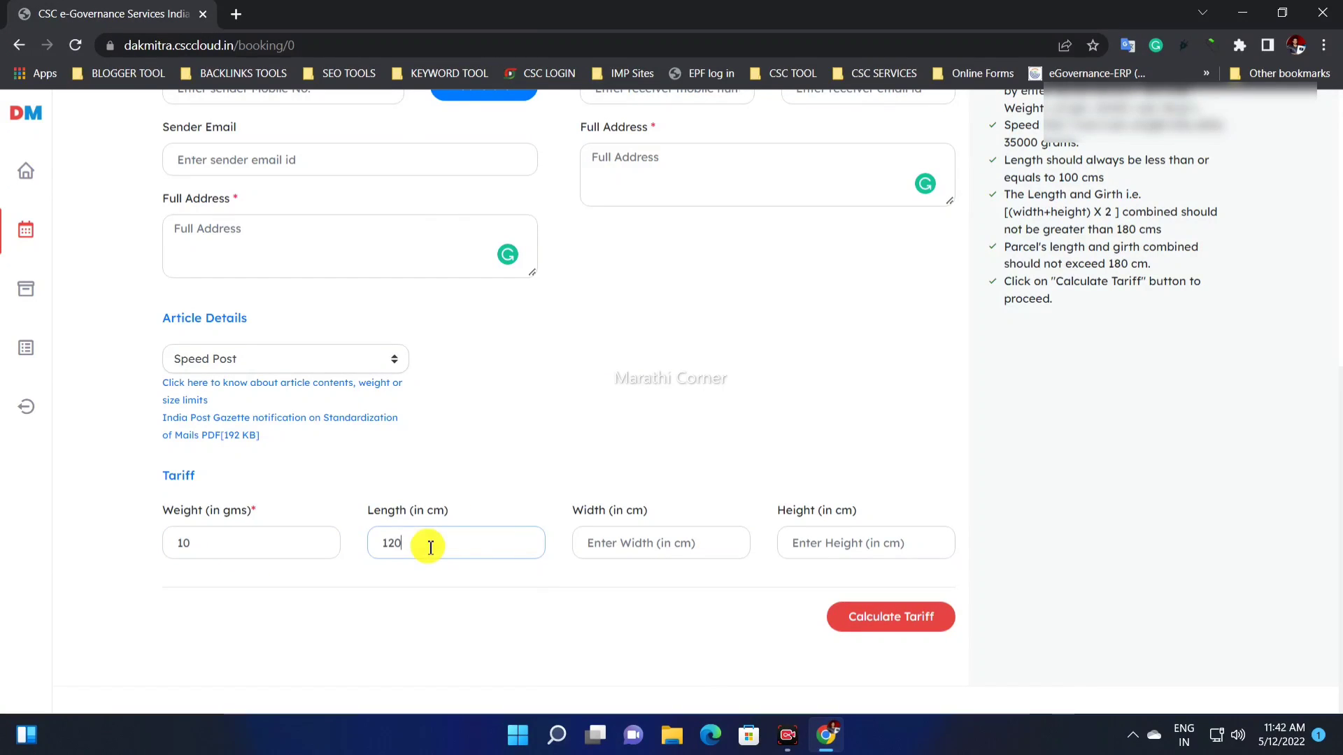
{"action": "left_click", "coordinate": [621, 545]}
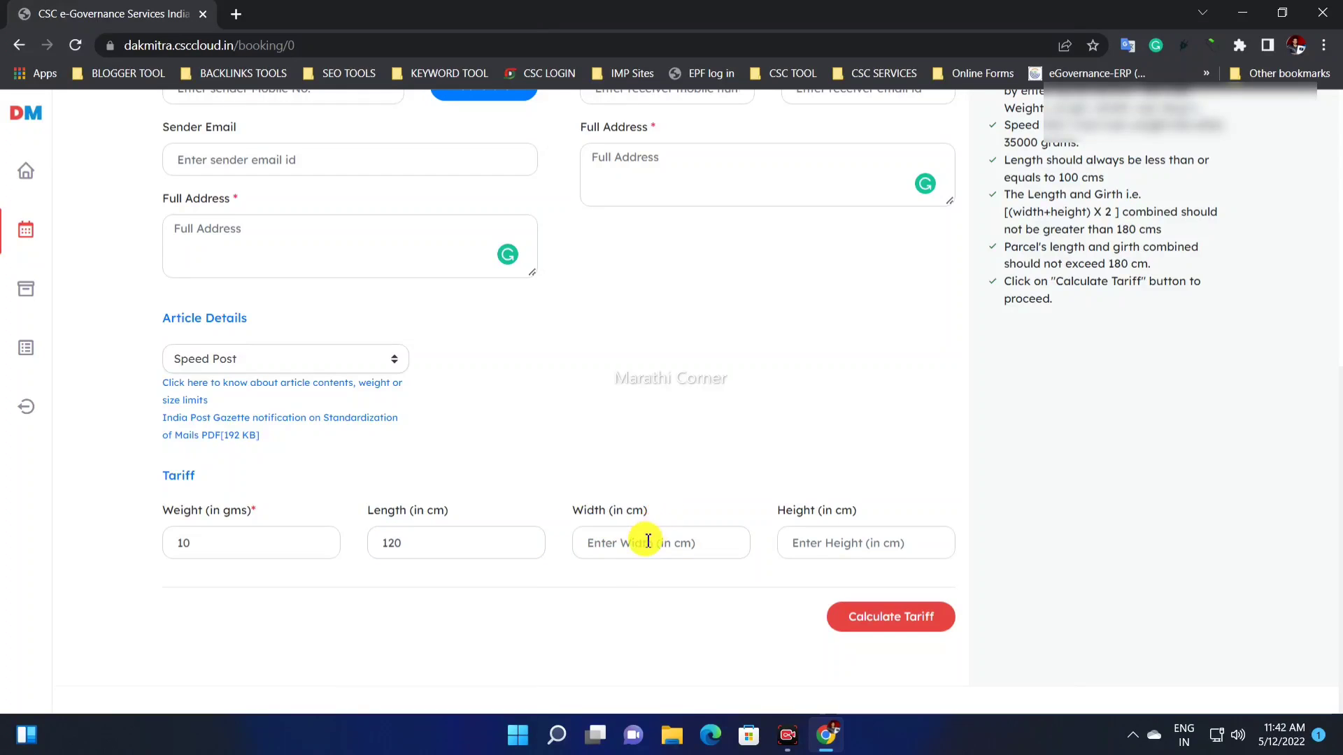
{"action": "left_click", "coordinate": [823, 553]}
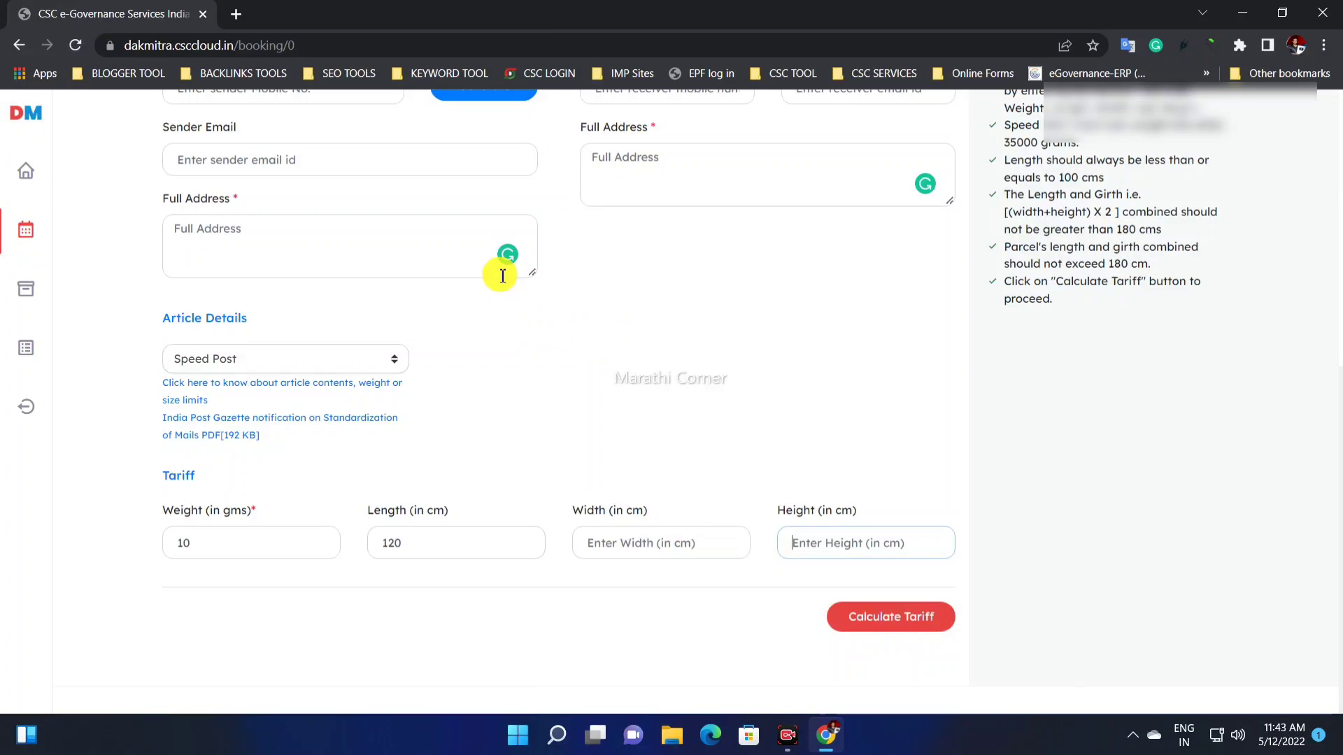
Step: Open the Tracking page and examine the Article Id field used for tracking an article
{"action": "scroll", "coordinate": [409, 306], "scroll_direction": "up", "scroll_amount": 1}
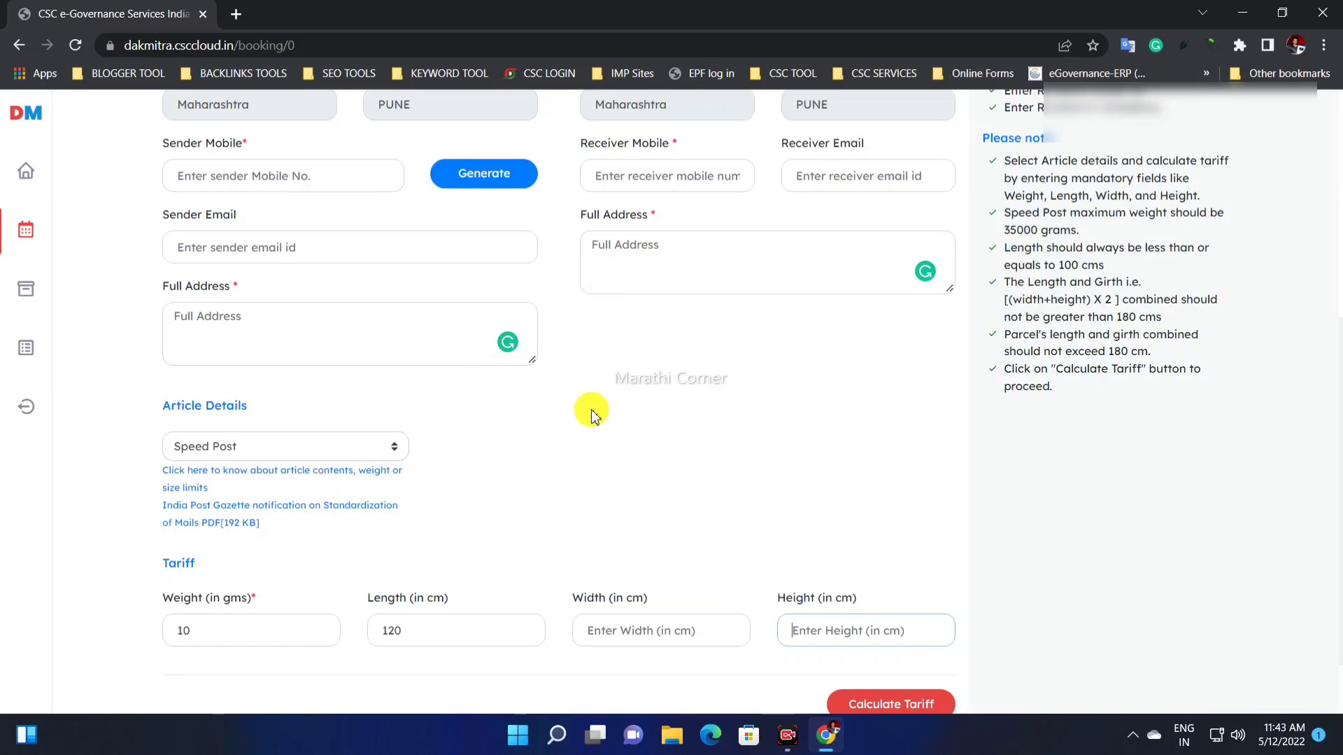
{"action": "scroll", "coordinate": [593, 416], "scroll_direction": "up", "scroll_amount": 5}
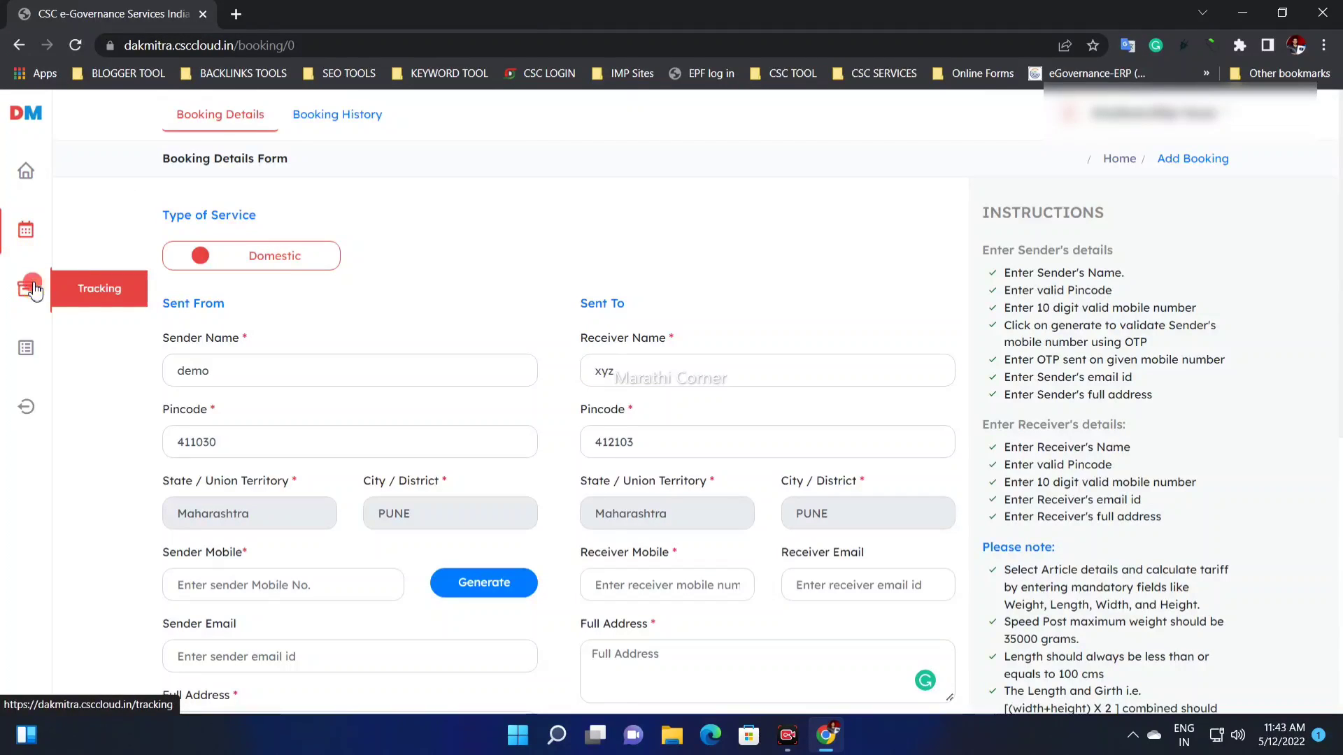
{"action": "left_click", "coordinate": [34, 290]}
{"action": "left_click", "coordinate": [623, 243]}
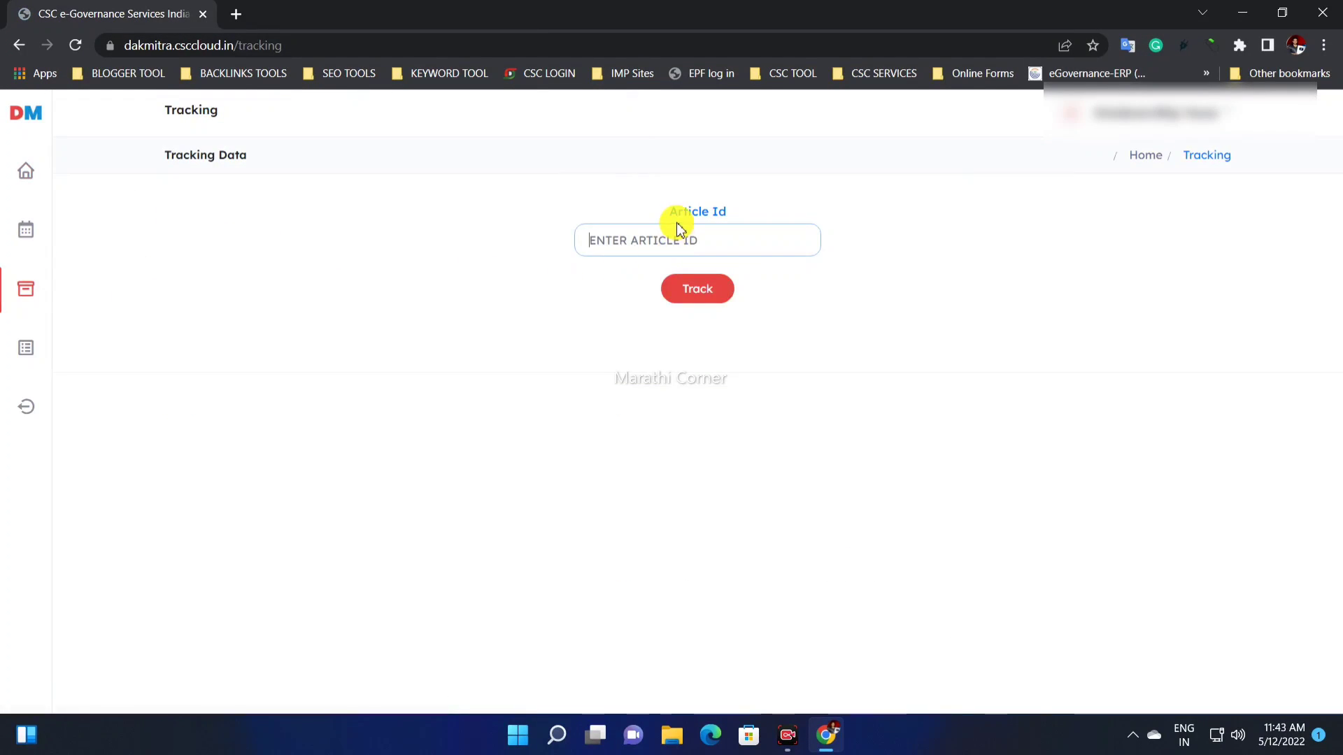
{"action": "left_click_drag", "start_coordinate": [665, 211], "coordinate": [770, 210]}
{"action": "left_click", "coordinate": [644, 240]}
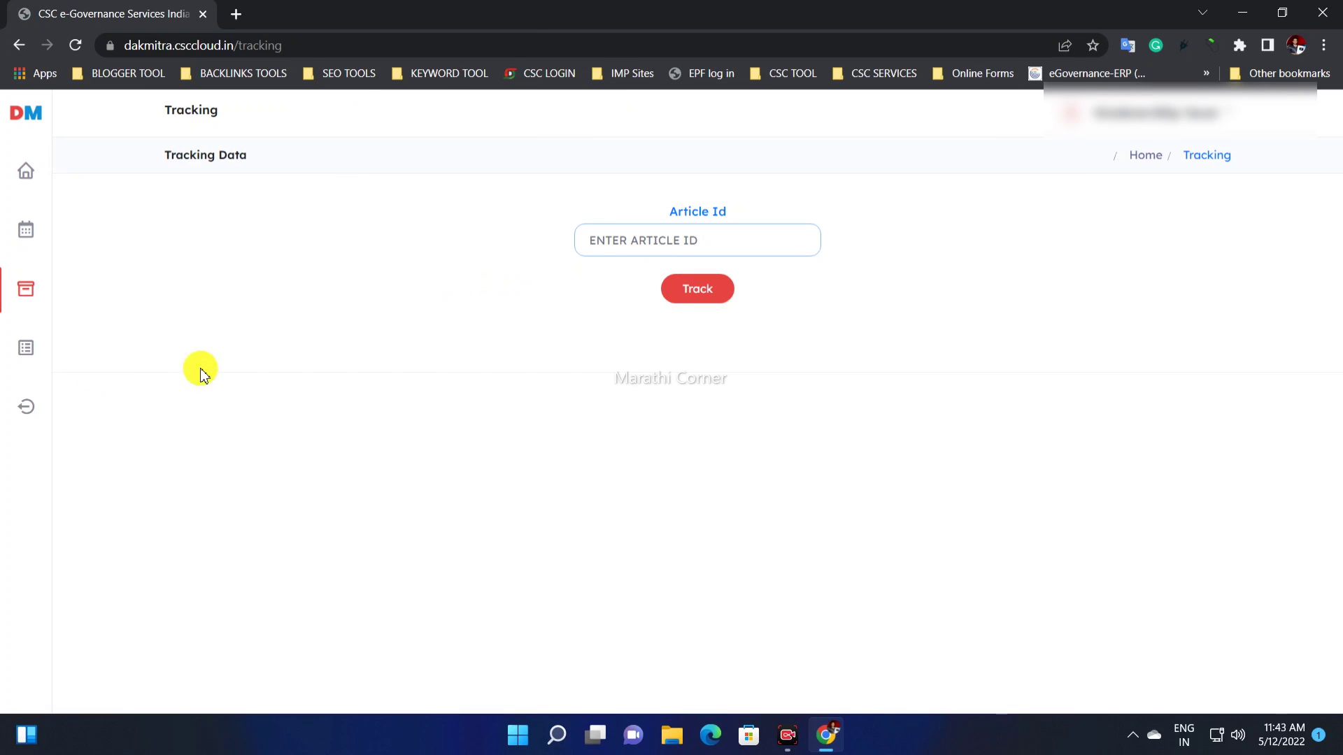
Step: View the Reports Summary page and return to the CSC Dak Mitra dashboard
{"action": "left_click", "coordinate": [21, 340]}
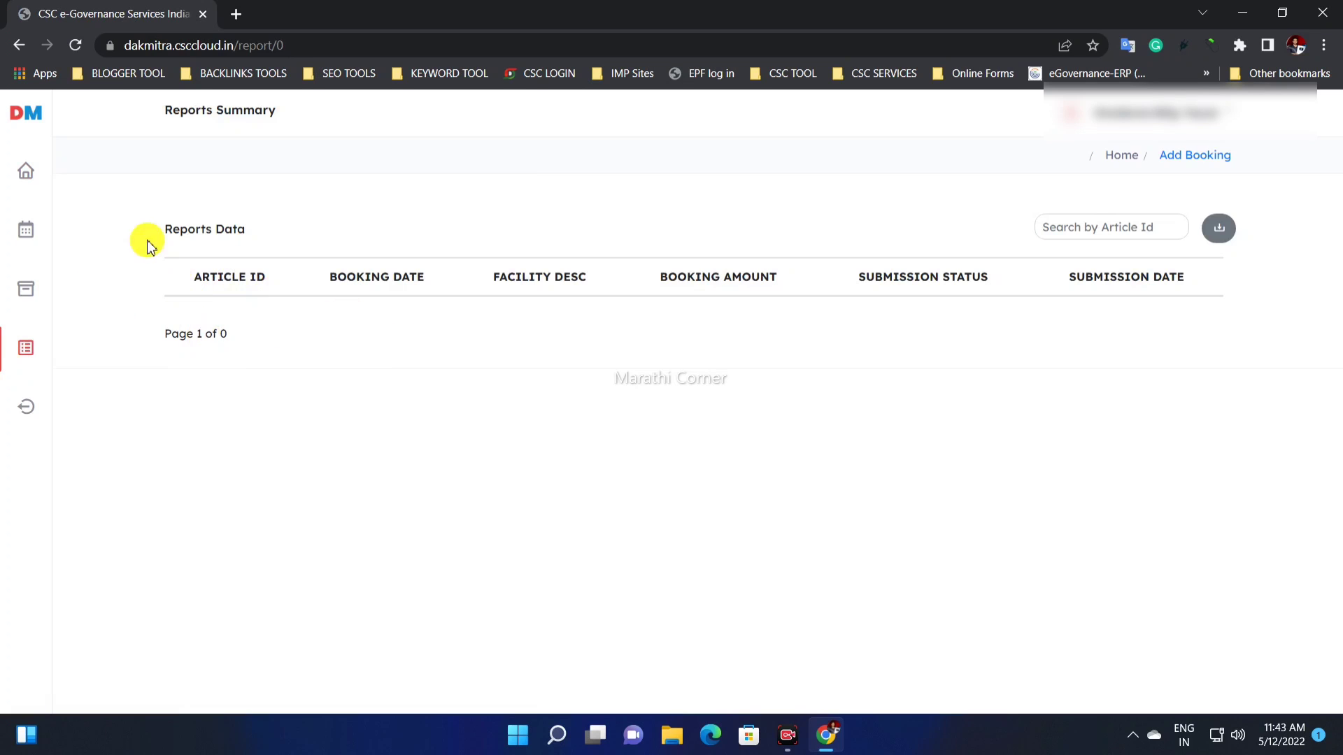
{"action": "left_click", "coordinate": [26, 172]}
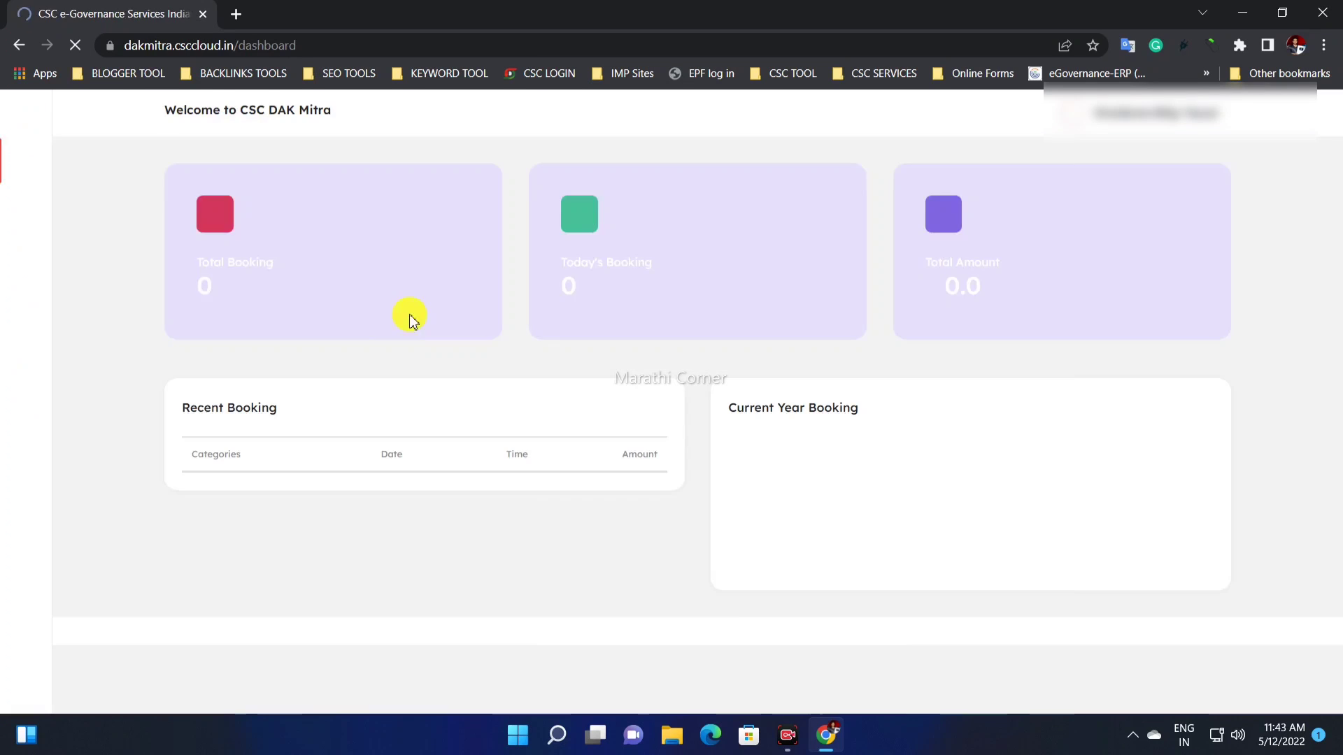